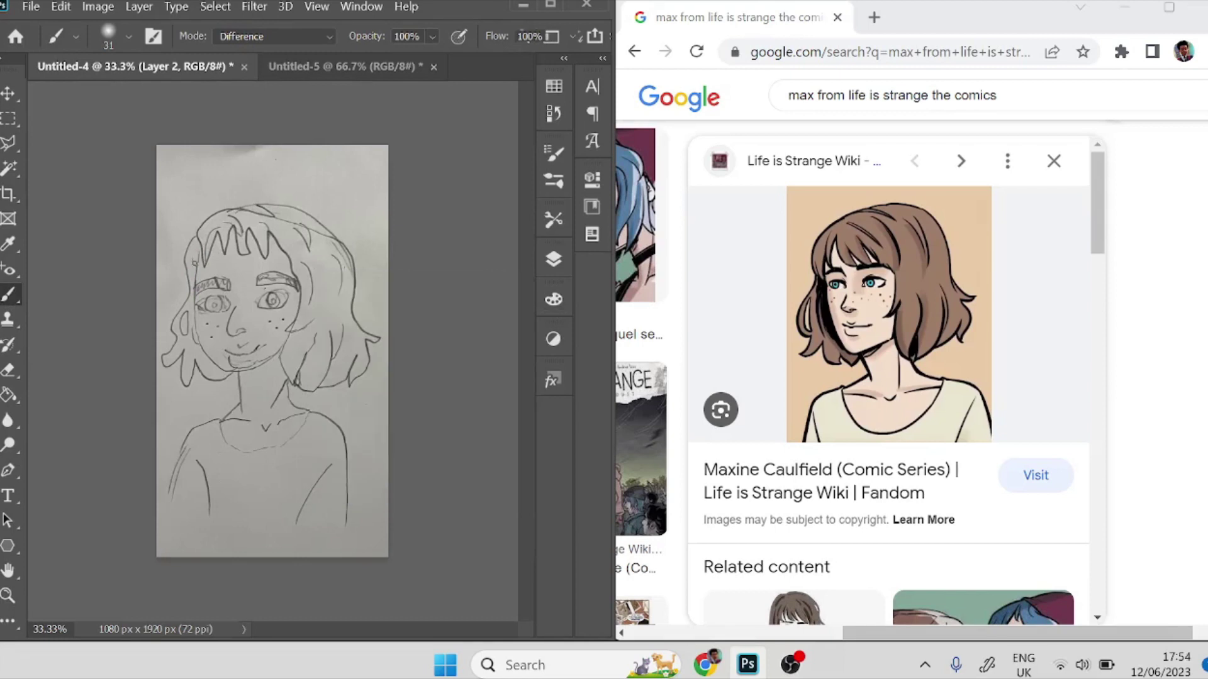
Undo the last stroke, set the brush size to 14 px, and trace the face and jaw outline of the sketch.
{"action": "key", "text": "ctrl+z"}
{"action": "left_click", "coordinate": [128, 36]}
{"action": "left_click_drag", "start_coordinate": [115, 99], "coordinate": [105, 99]}
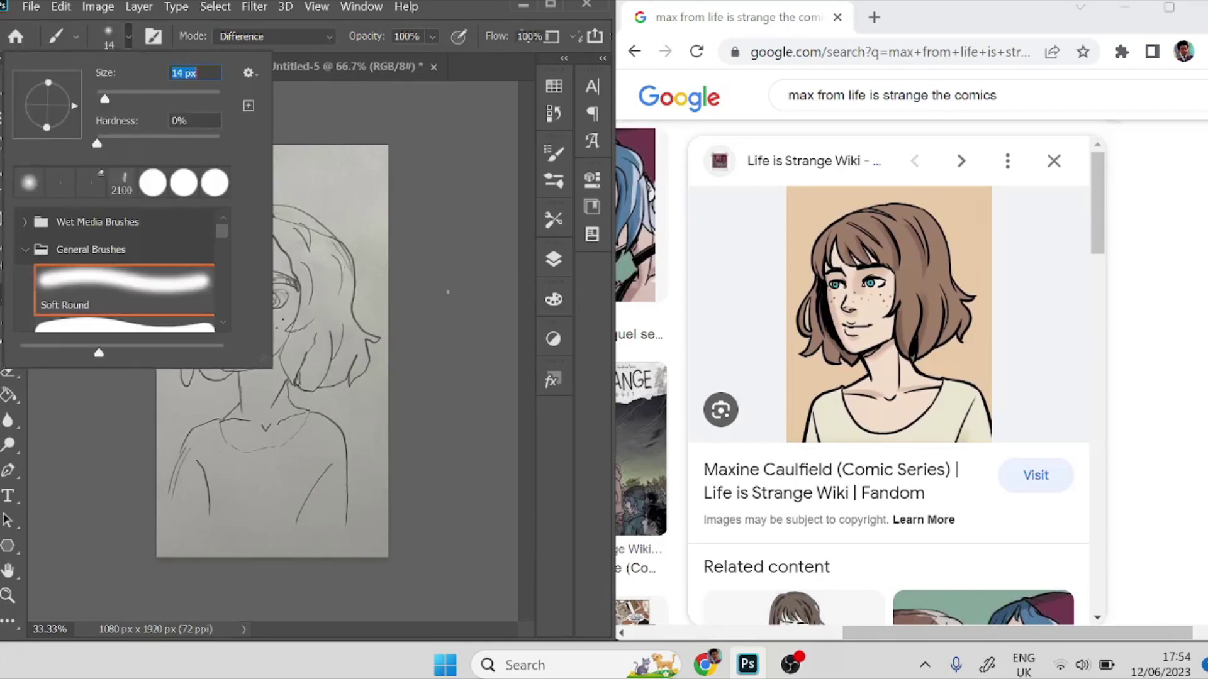
{"action": "left_click", "coordinate": [423, 278]}
{"action": "left_click_drag", "start_coordinate": [197, 252], "coordinate": [208, 365]}
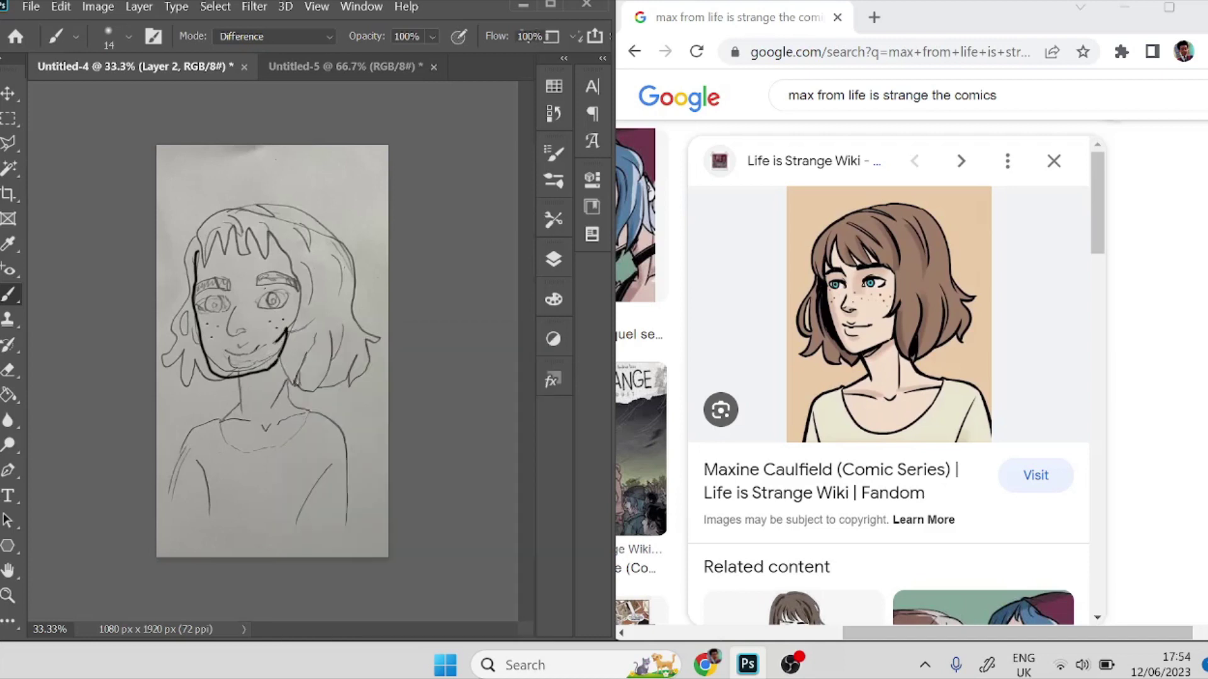
{"action": "left_click_drag", "start_coordinate": [299, 284], "coordinate": [294, 312]}
Trace the outlines of both eyes and the first eyebrow over the pencil sketch with the Brush tool.
{"action": "left_click", "coordinate": [7, 596]}
{"action": "left_click", "coordinate": [8, 169]}
{"action": "left_click", "coordinate": [8, 294]}
{"action": "right_click", "coordinate": [254, 300]}
{"action": "left_click", "coordinate": [252, 302]}
{"action": "left_click_drag", "start_coordinate": [253, 301], "coordinate": [293, 297]}
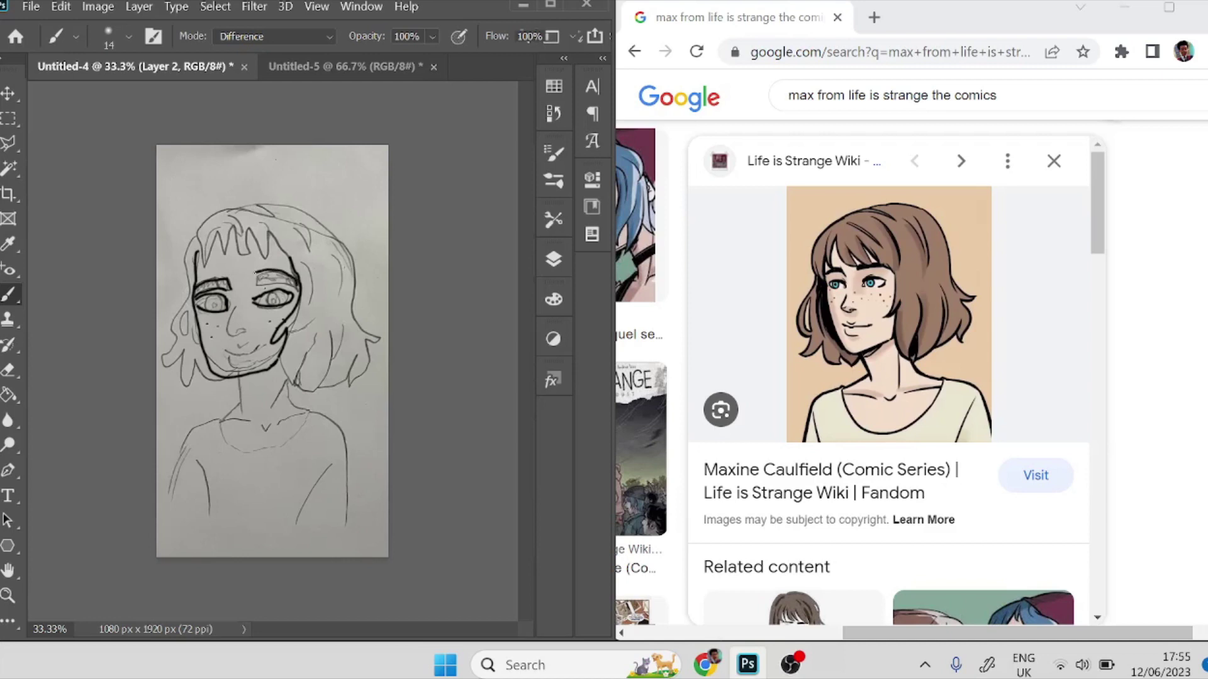
Trace the remaining eyebrow, the mouth and the nose of the sketched face.
{"action": "left_click_drag", "start_coordinate": [269, 282], "coordinate": [298, 291]}
{"action": "left_click_drag", "start_coordinate": [221, 349], "coordinate": [243, 356]}
{"action": "left_click_drag", "start_coordinate": [234, 307], "coordinate": [228, 338]}
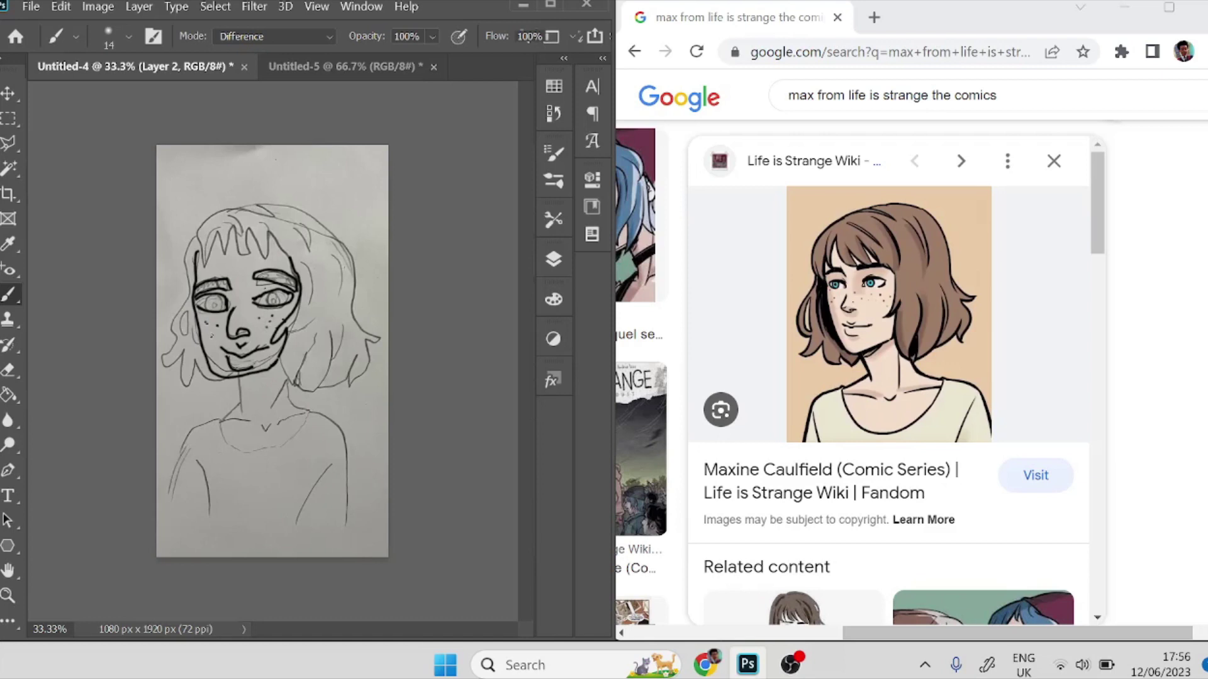
Trace the neck, neckline, shoulders and both sleeve lines of the sketched body.
{"action": "mouse_move", "coordinate": [238, 376]}
{"action": "left_mouse_down"}
{"action": "mouse_move", "coordinate": [241, 410]}
{"action": "mouse_move", "coordinate": [221, 422]}
{"action": "mouse_move", "coordinate": [228, 446]}
{"action": "mouse_move", "coordinate": [295, 439]}
{"action": "mouse_move", "coordinate": [311, 414]}
{"action": "mouse_move", "coordinate": [275, 407]}
{"action": "mouse_move", "coordinate": [317, 414]}
{"action": "mouse_move", "coordinate": [346, 442]}
{"action": "mouse_move", "coordinate": [346, 528]}
{"action": "left_mouse_up"}
{"action": "left_click_drag", "start_coordinate": [334, 460], "coordinate": [298, 526]}
{"action": "left_click_drag", "start_coordinate": [203, 475], "coordinate": [212, 515]}
{"action": "mouse_move", "coordinate": [224, 417]}
{"action": "left_mouse_down"}
{"action": "mouse_move", "coordinate": [196, 432]}
{"action": "mouse_move", "coordinate": [168, 497]}
{"action": "left_mouse_up"}
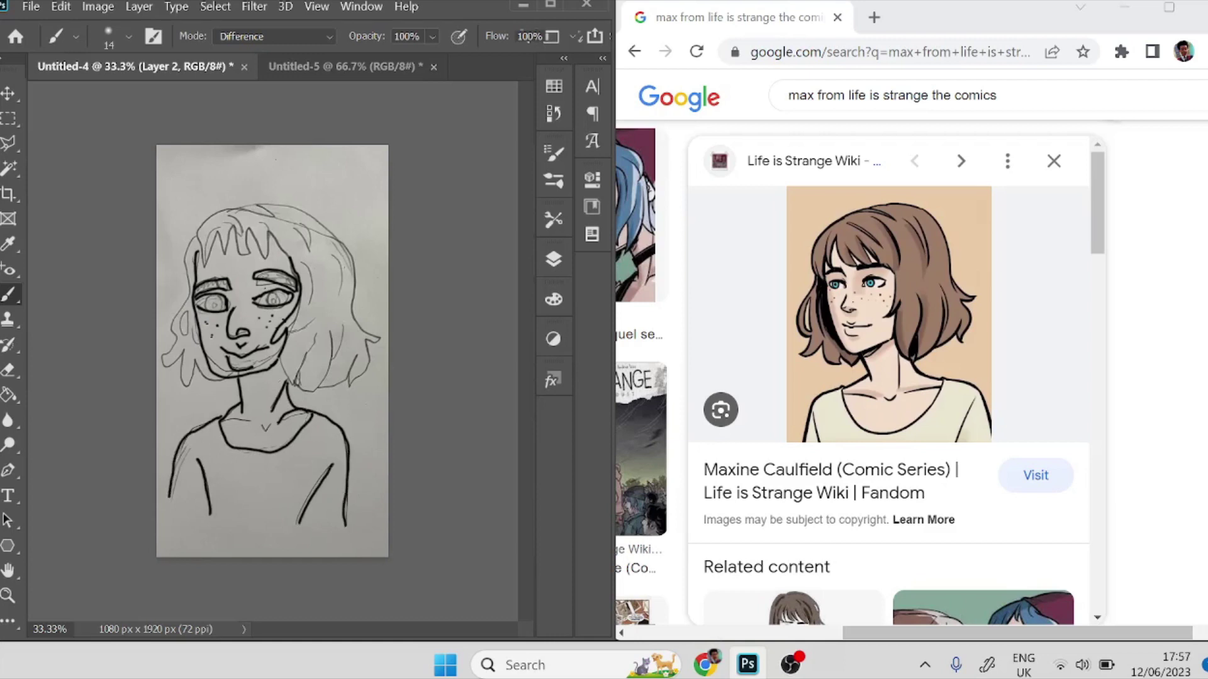
Trace the outer hair outline with its flicked ends, plus the inner strands beside the face.
{"action": "mouse_move", "coordinate": [288, 383]}
{"action": "left_mouse_down"}
{"action": "mouse_move", "coordinate": [316, 336]}
{"action": "mouse_move", "coordinate": [315, 390]}
{"action": "left_mouse_up"}
{"action": "mouse_move", "coordinate": [357, 356]}
{"action": "left_mouse_down"}
{"action": "mouse_move", "coordinate": [350, 387]}
{"action": "mouse_move", "coordinate": [369, 367]}
{"action": "mouse_move", "coordinate": [337, 231]}
{"action": "mouse_move", "coordinate": [283, 202]}
{"action": "mouse_move", "coordinate": [199, 224]}
{"action": "mouse_move", "coordinate": [181, 249]}
{"action": "mouse_move", "coordinate": [170, 339]}
{"action": "mouse_move", "coordinate": [194, 371]}
{"action": "mouse_move", "coordinate": [228, 381]}
{"action": "left_mouse_up"}
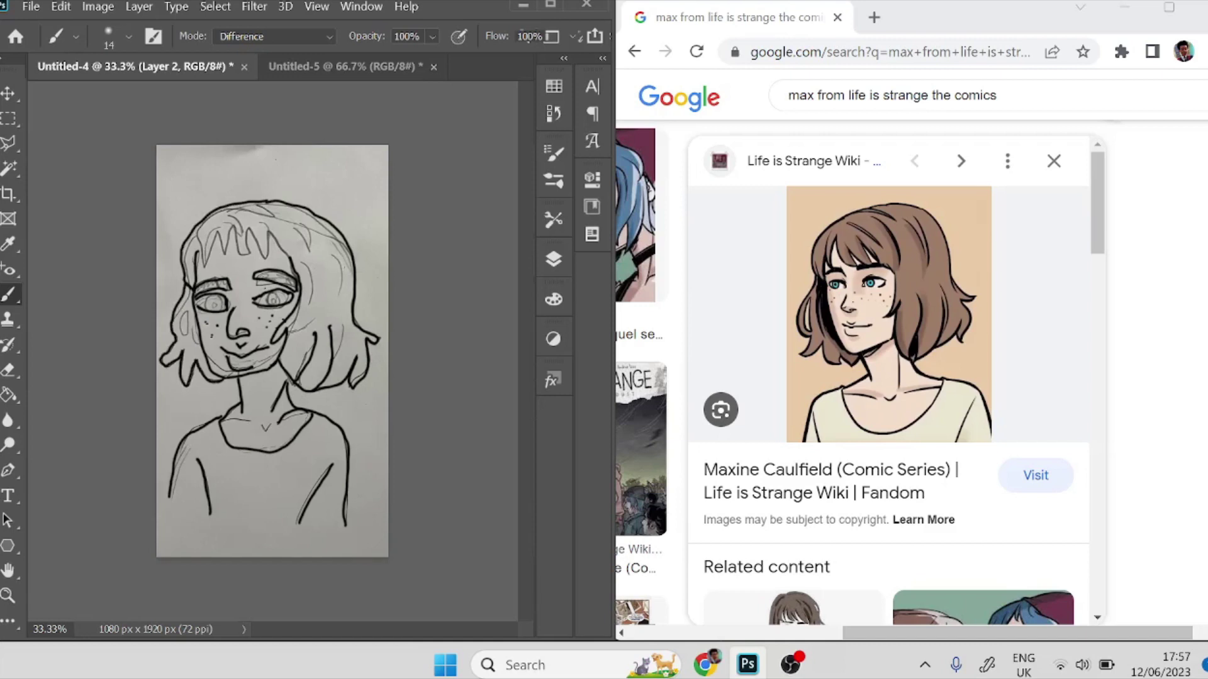
{"action": "left_click_drag", "start_coordinate": [330, 323], "coordinate": [335, 377]}
{"action": "left_click_drag", "start_coordinate": [325, 254], "coordinate": [328, 293]}
Undo the last unwanted hair strokes and trace the strands along the crown and beside the forehead.
{"action": "key", "text": "z"}
{"action": "key", "text": "ctrl+z"}
{"action": "key", "text": "ctrl+z"}
{"action": "key", "text": "ctrl+z"}
{"action": "key", "text": "ctrl+shift+z"}
{"action": "left_click", "coordinate": [8, 296]}
{"action": "mouse_move", "coordinate": [299, 214]}
{"action": "left_mouse_down"}
{"action": "mouse_move", "coordinate": [309, 251]}
{"action": "mouse_move", "coordinate": [287, 222]}
{"action": "mouse_move", "coordinate": [286, 251]}
{"action": "left_mouse_up"}
{"action": "left_click_drag", "start_coordinate": [233, 208], "coordinate": [270, 206]}
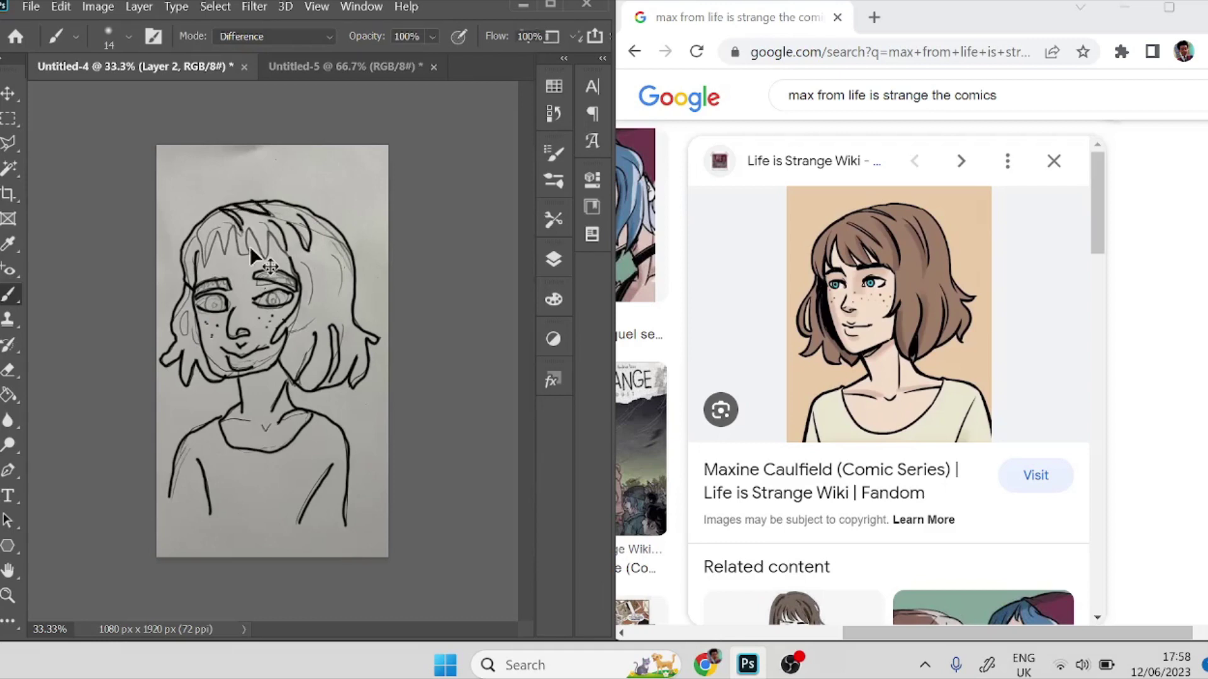
Trace the short pointed strand near the hair parting at the crown.
{"action": "key", "text": "ctrl+z"}
{"action": "key", "text": "ctrl+shift+z"}
{"action": "right_click", "coordinate": [238, 222]}
{"action": "left_click", "coordinate": [7, 295]}
{"action": "left_click_drag", "start_coordinate": [232, 214], "coordinate": [239, 231]}
Hide the pencil sketch photo so that only the traced linework shows on white.
{"action": "left_click", "coordinate": [554, 259]}
{"action": "left_click", "coordinate": [317, 411]}
{"action": "left_click", "coordinate": [317, 411]}
{"action": "left_click", "coordinate": [317, 411]}
{"action": "left_click", "coordinate": [554, 259]}
Choose a blue-violet brush colour and paint the irises of both eyes.
{"action": "left_click", "coordinate": [553, 299]}
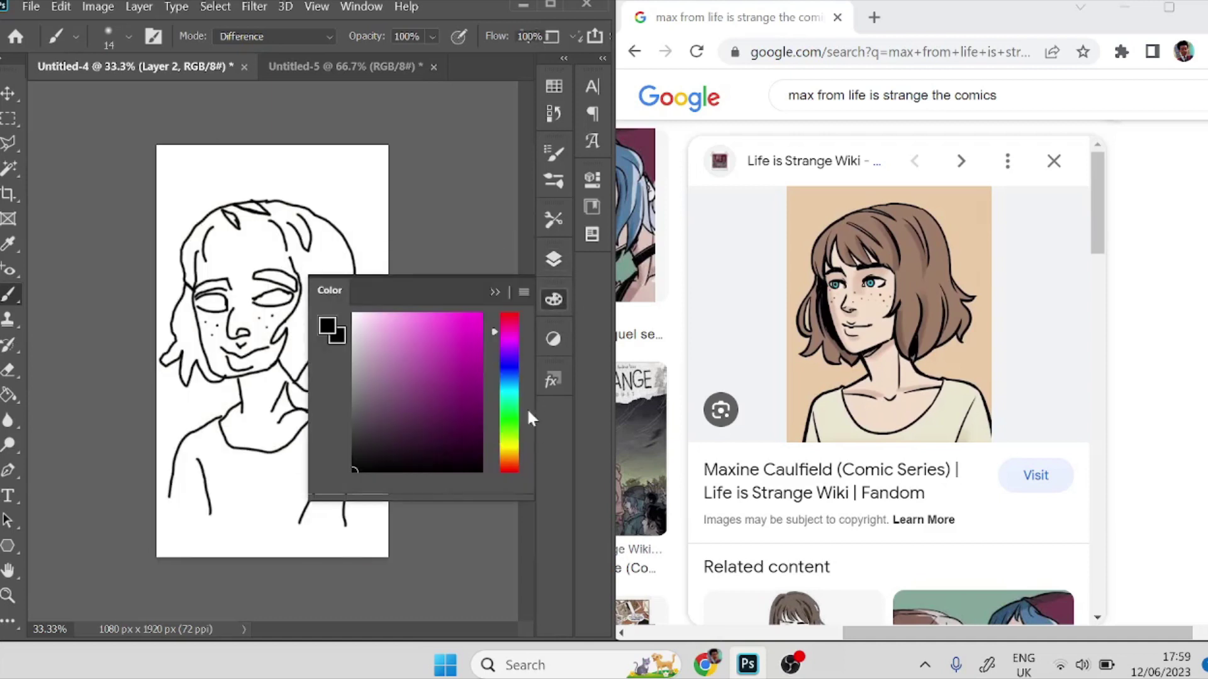
{"action": "left_click", "coordinate": [510, 360]}
{"action": "left_click_drag", "start_coordinate": [421, 316], "coordinate": [413, 314]}
{"action": "left_click", "coordinate": [495, 292]}
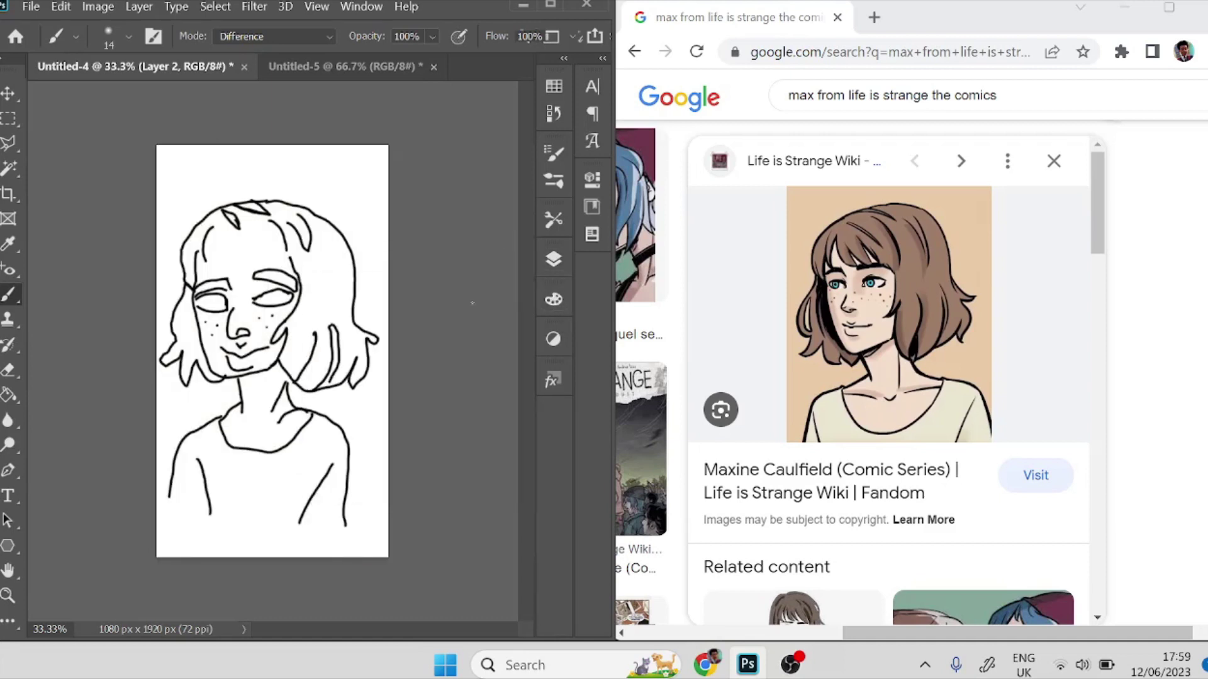
{"action": "left_click_drag", "start_coordinate": [273, 296], "coordinate": [271, 298]}
{"action": "left_click", "coordinate": [553, 300]}
{"action": "left_click", "coordinate": [495, 292]}
{"action": "left_click", "coordinate": [271, 298]}
{"action": "left_click_drag", "start_coordinate": [222, 303], "coordinate": [206, 303]}
{"action": "left_click", "coordinate": [270, 298], "text": "alt"}
{"action": "left_click", "coordinate": [209, 304]}
Paint dark pupils in both eyes and add the small V-shaped collarbone mark below the neck.
{"action": "left_click", "coordinate": [9, 245]}
{"action": "left_click", "coordinate": [273, 341]}
{"action": "key", "text": "ctrl+z"}
{"action": "left_click", "coordinate": [553, 299]}
{"action": "key", "text": "F6"}
{"action": "key", "text": "b"}
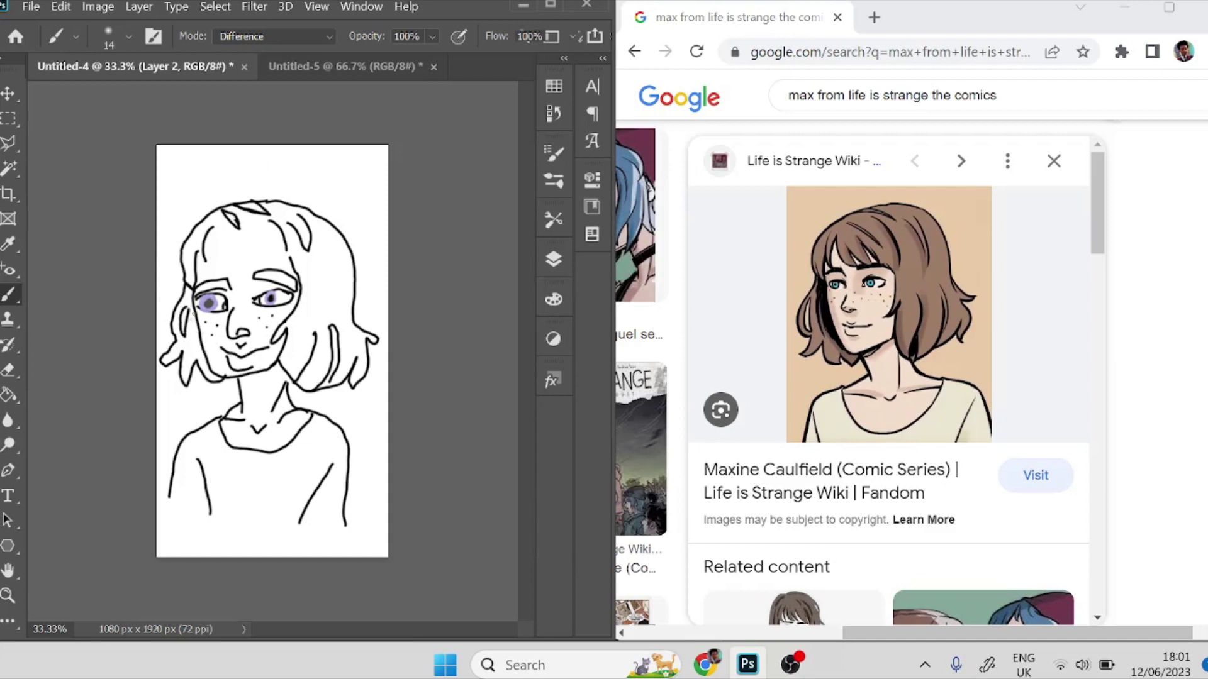
Choose a light peach tone as the brush colour for the skin.
{"action": "left_click", "coordinate": [554, 300]}
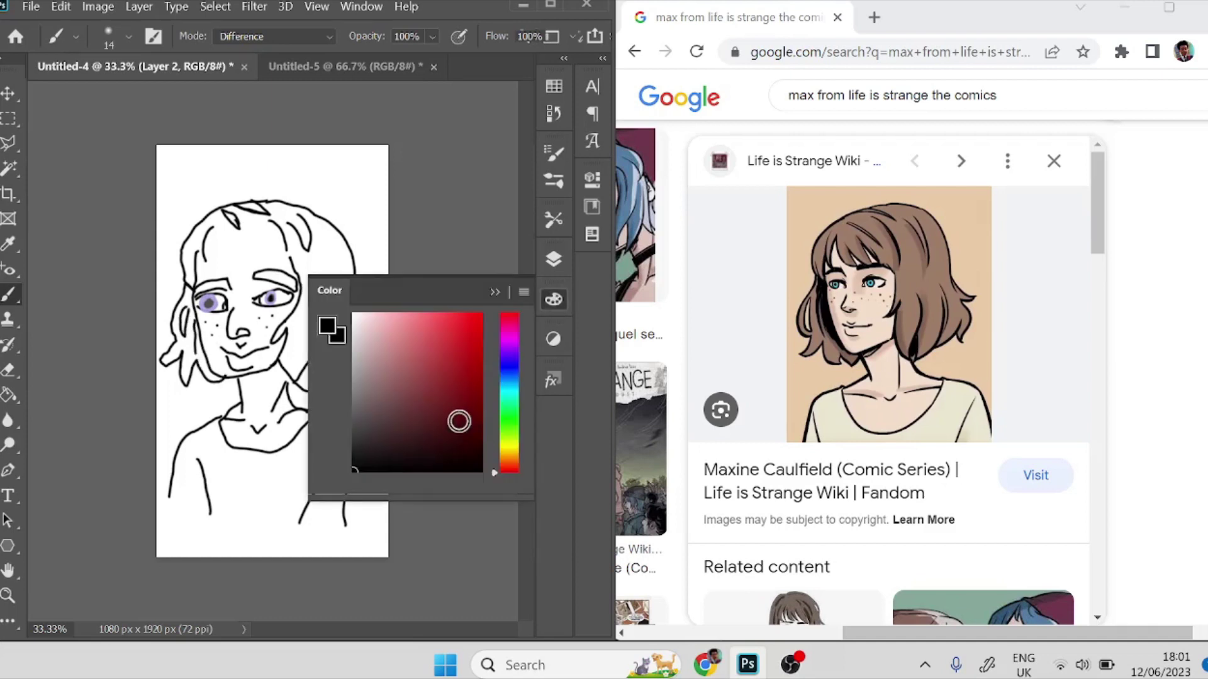
{"action": "left_click_drag", "start_coordinate": [436, 432], "coordinate": [372, 333]}
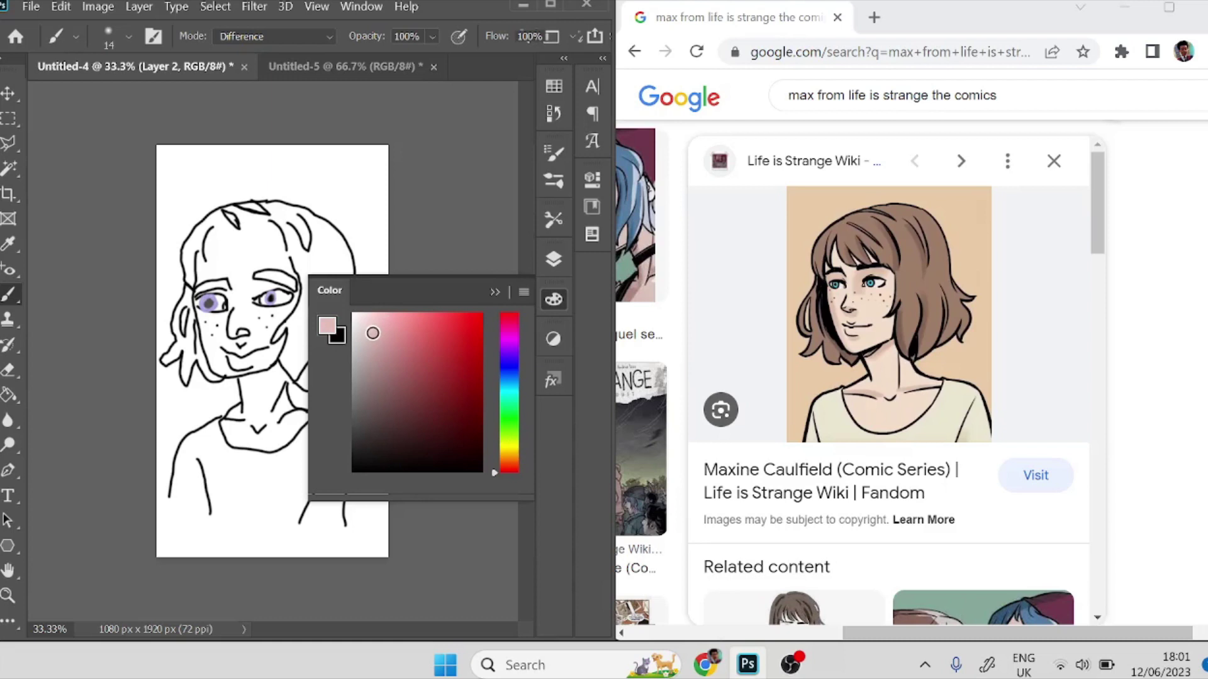
{"action": "left_click", "coordinate": [508, 461]}
{"action": "left_click", "coordinate": [384, 321]}
{"action": "left_click", "coordinate": [260, 361]}
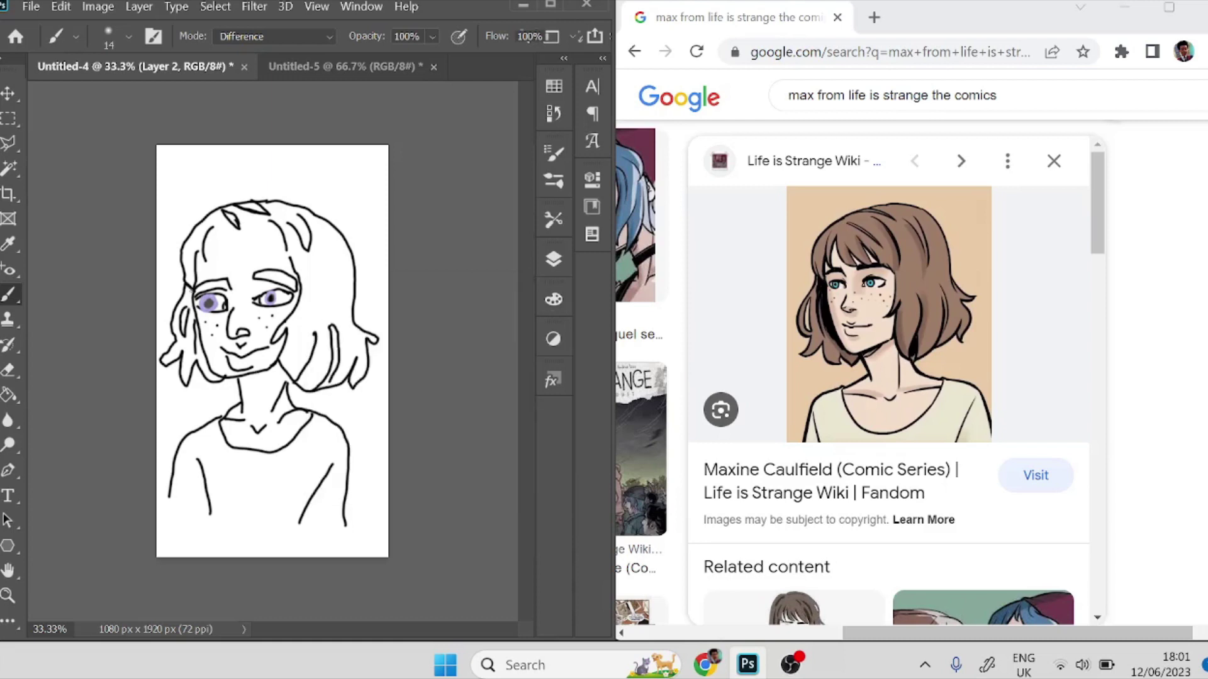
Sample the dark line colour and draw the zigzag fringe across the forehead.
{"action": "left_click", "coordinate": [8, 245]}
{"action": "left_click", "coordinate": [12, 295]}
{"action": "mouse_move", "coordinate": [222, 261]}
{"action": "left_mouse_down"}
{"action": "mouse_move", "coordinate": [234, 267]}
{"action": "mouse_move", "coordinate": [246, 241]}
{"action": "mouse_move", "coordinate": [266, 271]}
{"action": "left_mouse_up"}
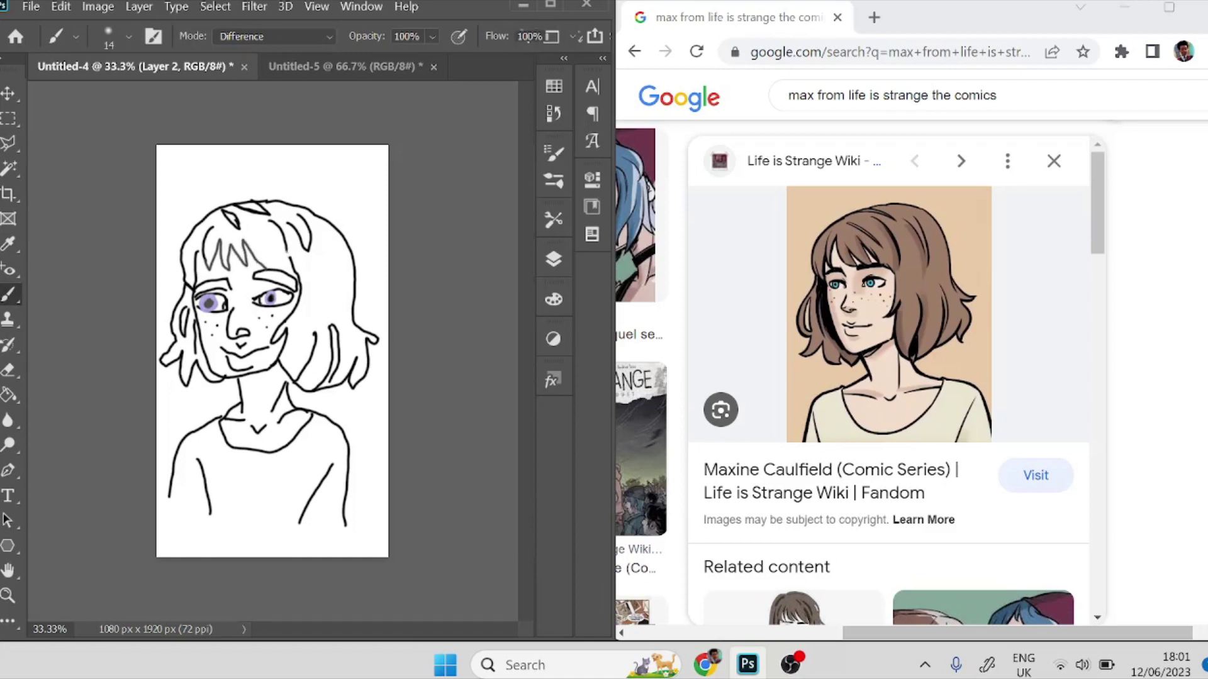
Try to fill the face with a light orange skin tone using the Paint Bucket, and undo the fill.
{"action": "left_click", "coordinate": [554, 300]}
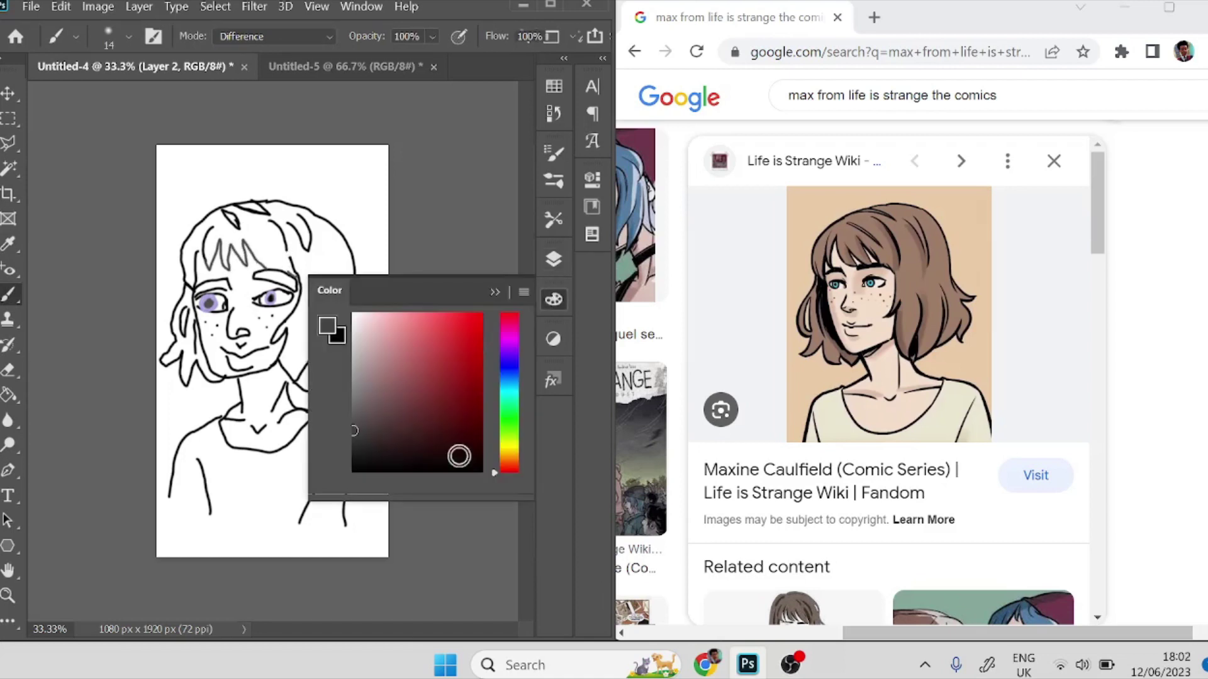
{"action": "left_click", "coordinate": [507, 462]}
{"action": "left_click", "coordinate": [512, 340]}
{"action": "left_click_drag", "start_coordinate": [513, 340], "coordinate": [516, 451]}
{"action": "left_click", "coordinate": [389, 315]}
{"action": "left_click", "coordinate": [554, 299]}
{"action": "left_click", "coordinate": [8, 395]}
{"action": "left_click", "coordinate": [233, 372]}
{"action": "key", "text": "ctrl+z"}
{"action": "key", "text": "b"}
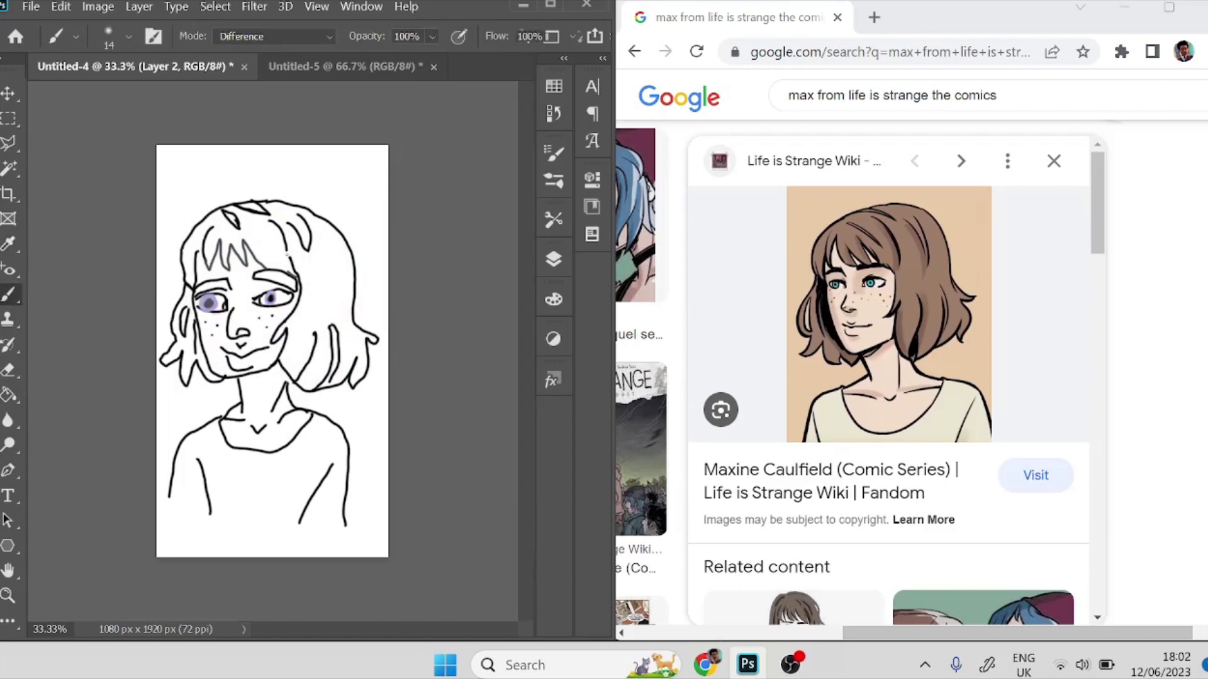
Try a paler orange-tinted foreground colour as a Paint Bucket fill on the face, and undo it.
{"action": "key", "text": "i"}
{"action": "left_click", "coordinate": [554, 299]}
{"action": "left_click", "coordinate": [385, 333]}
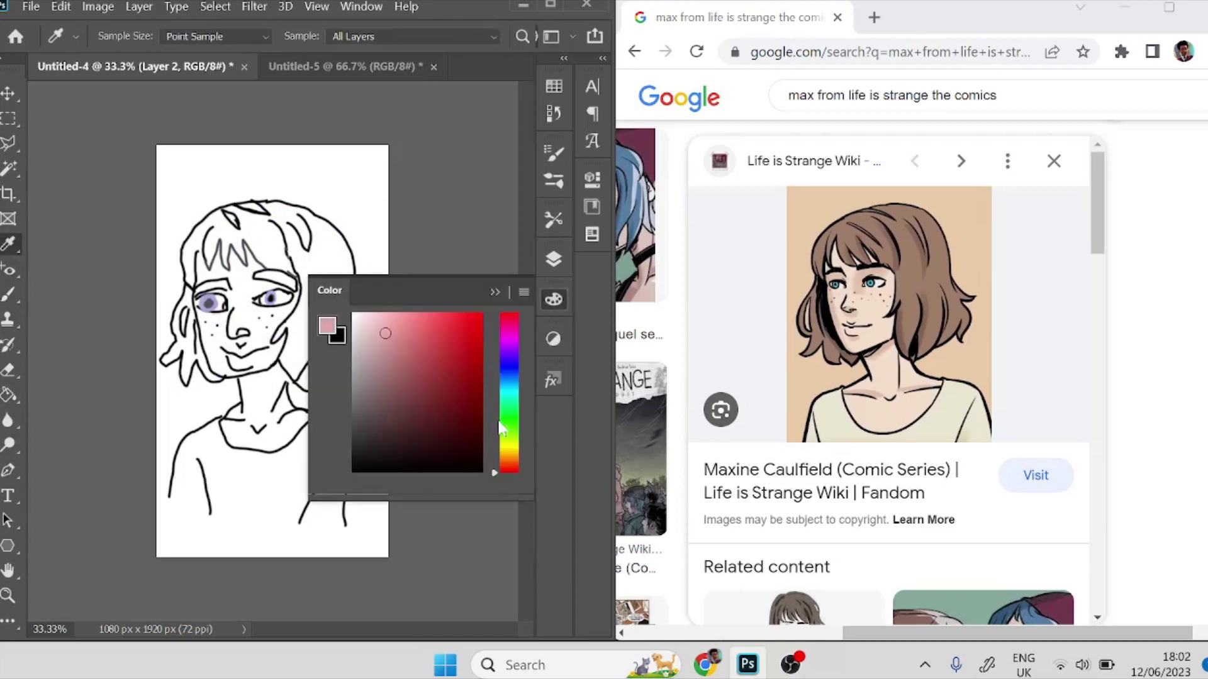
{"action": "left_click", "coordinate": [508, 429]}
{"action": "left_click_drag", "start_coordinate": [509, 430], "coordinate": [508, 455]}
{"action": "left_click", "coordinate": [378, 318]}
{"action": "left_click", "coordinate": [494, 292]}
{"action": "key", "text": "g"}
{"action": "left_click", "coordinate": [263, 342]}
{"action": "key", "text": "ctrl+z"}
{"action": "key", "text": "i"}
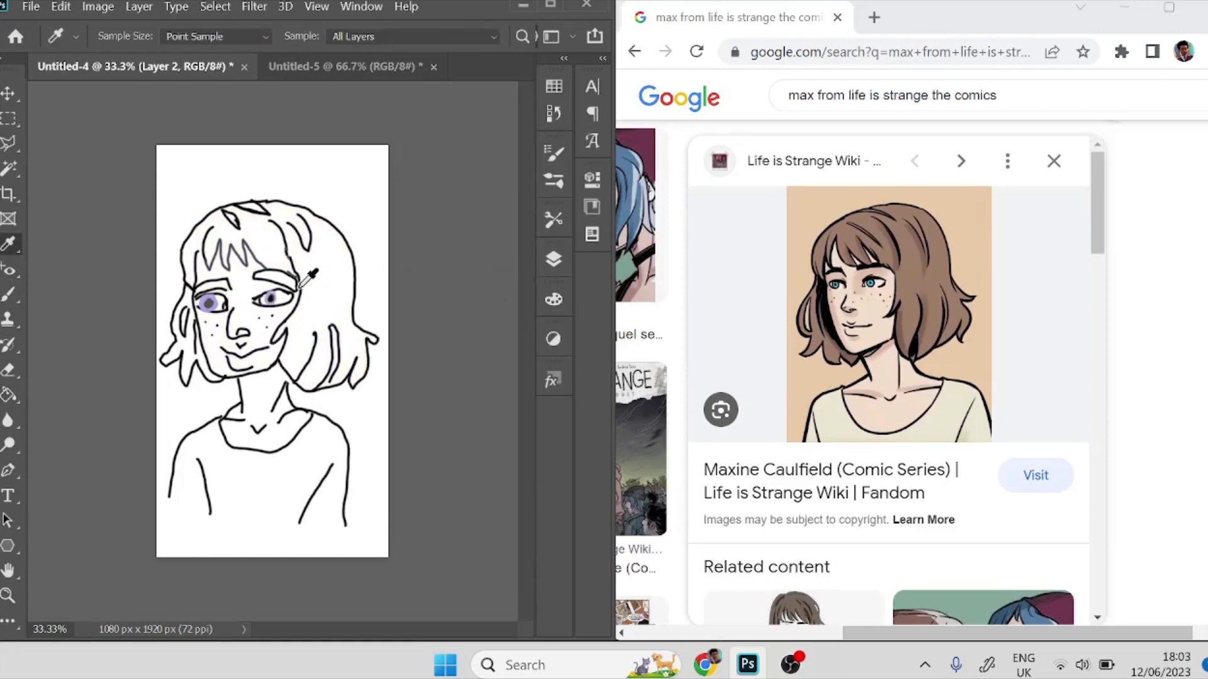
{"action": "key", "text": "b"}
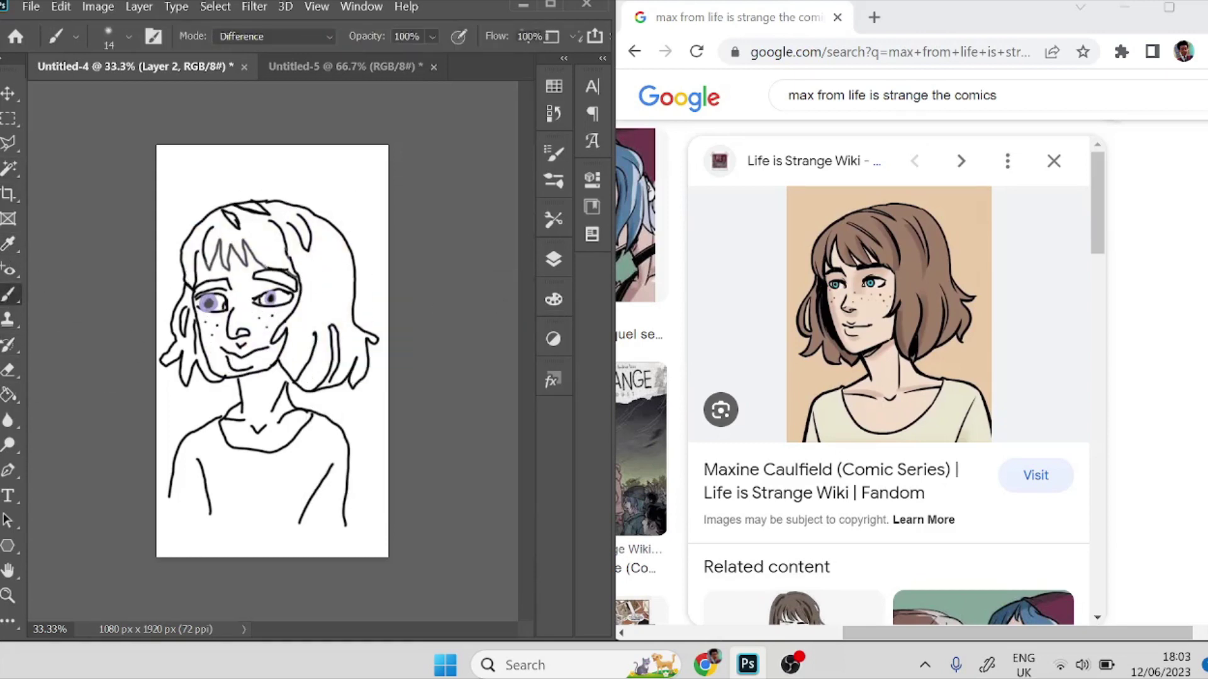
Try another slightly darker peach shade as a face fill and undo it.
{"action": "left_click", "coordinate": [553, 299]}
{"action": "left_click", "coordinate": [508, 458]}
{"action": "left_click", "coordinate": [375, 327]}
{"action": "left_click", "coordinate": [494, 292]}
{"action": "left_click", "coordinate": [8, 394]}
{"action": "left_click", "coordinate": [263, 356]}
{"action": "key", "text": "ctrl+z"}
Brighten the peach foreground colour, test it as a fill on the face, and undo the fill.
{"action": "left_click", "coordinate": [553, 300]}
{"action": "left_click", "coordinate": [375, 314]}
{"action": "left_click", "coordinate": [493, 292]}
{"action": "left_click", "coordinate": [269, 358]}
{"action": "key", "text": "ctrl+z"}
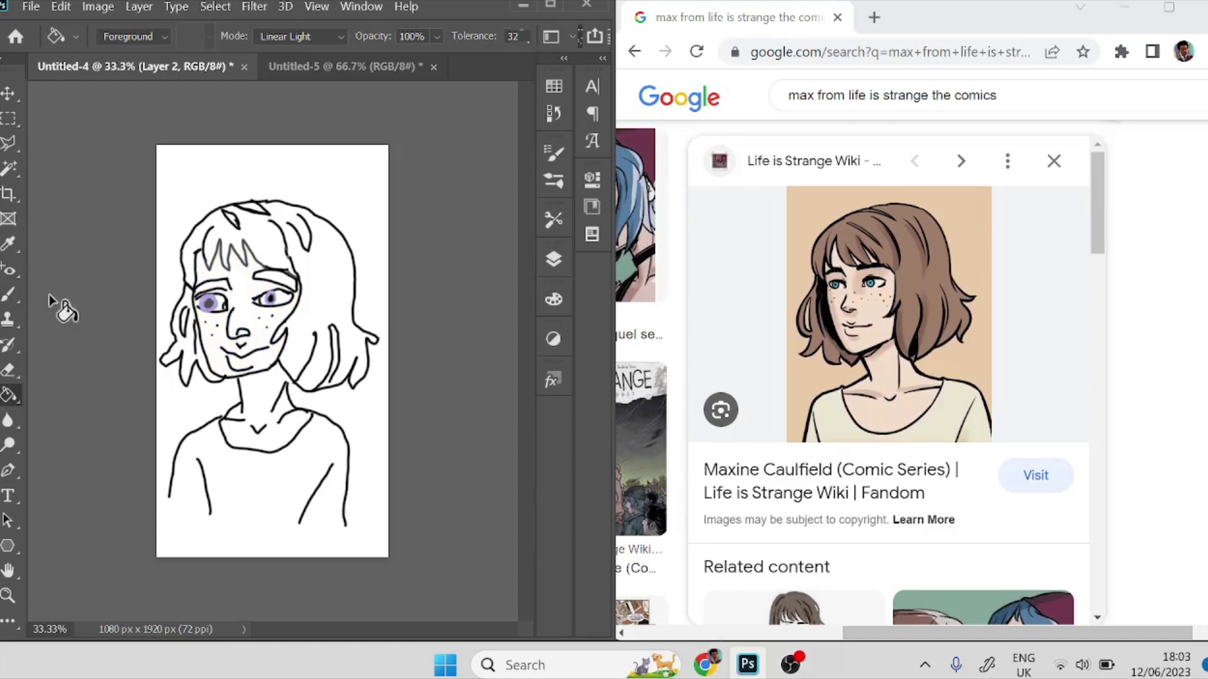
Undo a test fill on the shirt and paint a small peach swatch above the head with the Brush tool.
{"action": "left_click", "coordinate": [285, 433]}
{"action": "key", "text": "ctrl+z"}
{"action": "left_click", "coordinate": [8, 244]}
{"action": "left_click", "coordinate": [7, 294]}
{"action": "left_click_drag", "start_coordinate": [214, 165], "coordinate": [217, 182]}
Sample the dark line colour and touch up the linework at the base of the neck.
{"action": "left_click", "coordinate": [8, 244]}
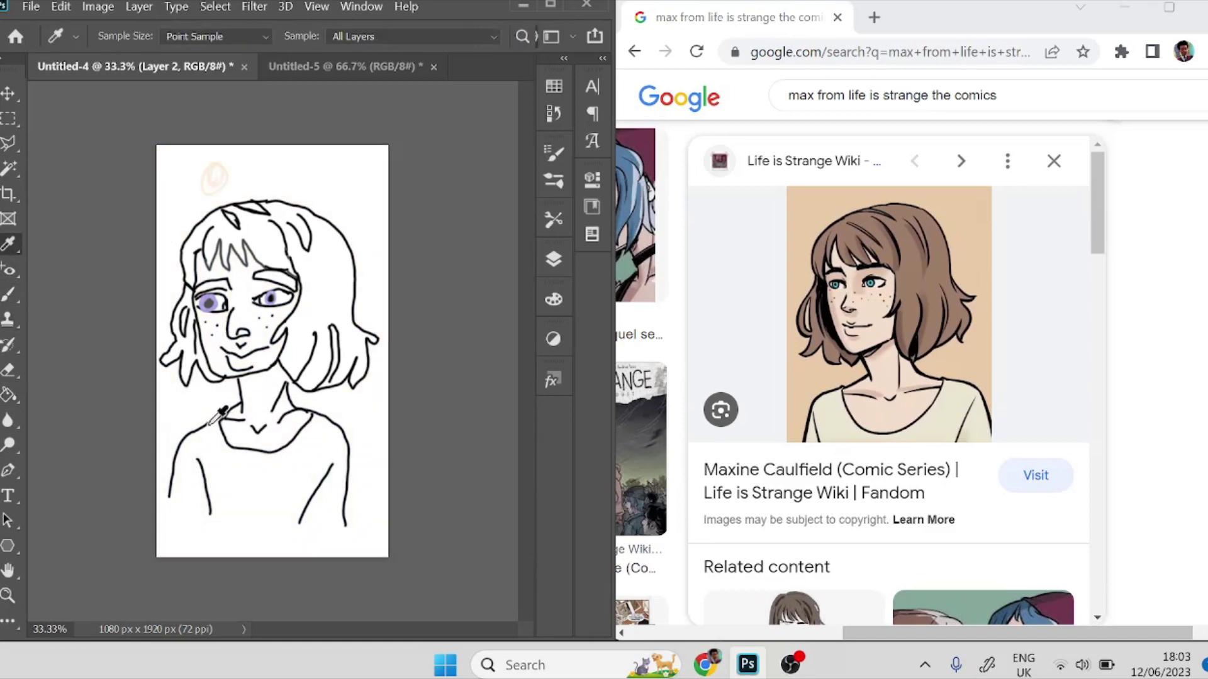
{"action": "left_click", "coordinate": [227, 308]}
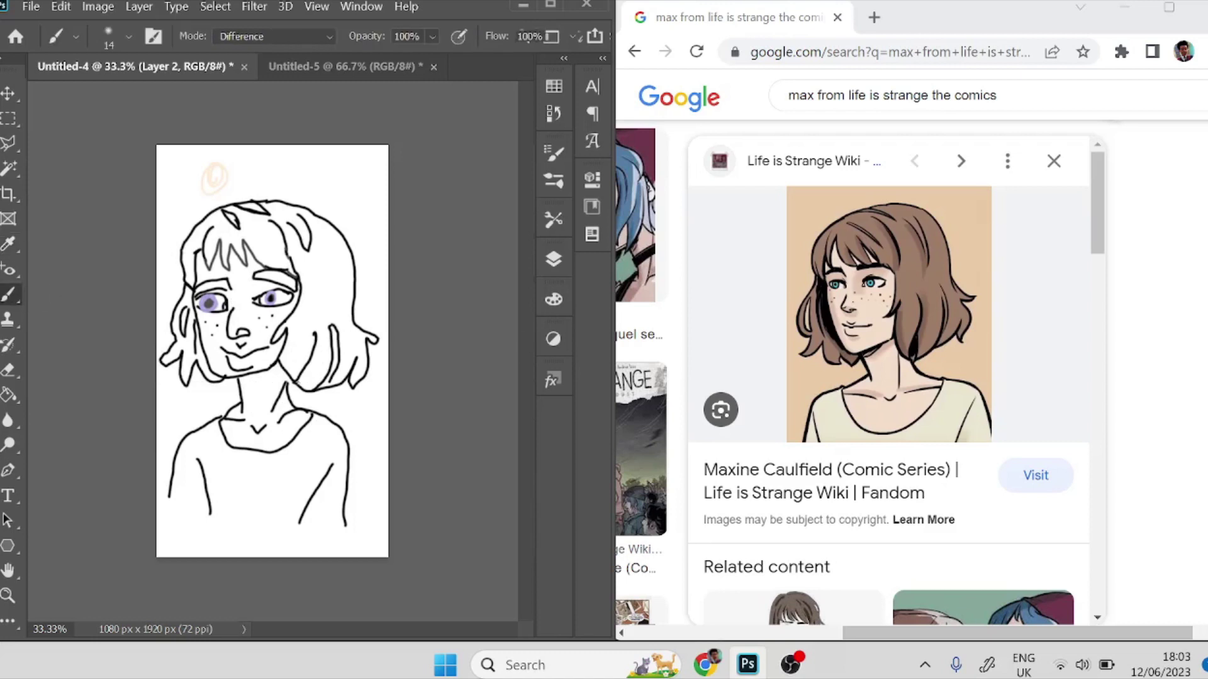
{"action": "left_click", "coordinate": [7, 370]}
{"action": "left_click", "coordinate": [128, 36]}
{"action": "left_click", "coordinate": [135, 101]}
{"action": "mouse_move", "coordinate": [291, 412]}
{"action": "left_mouse_down"}
{"action": "mouse_move", "coordinate": [278, 427]}
{"action": "mouse_move", "coordinate": [285, 419]}
{"action": "left_mouse_up"}
Try to fill the face with a newly sampled colour and undo the fill.
{"action": "left_click", "coordinate": [7, 244]}
{"action": "left_click", "coordinate": [298, 300]}
{"action": "left_click", "coordinate": [8, 294]}
{"action": "key", "text": "g"}
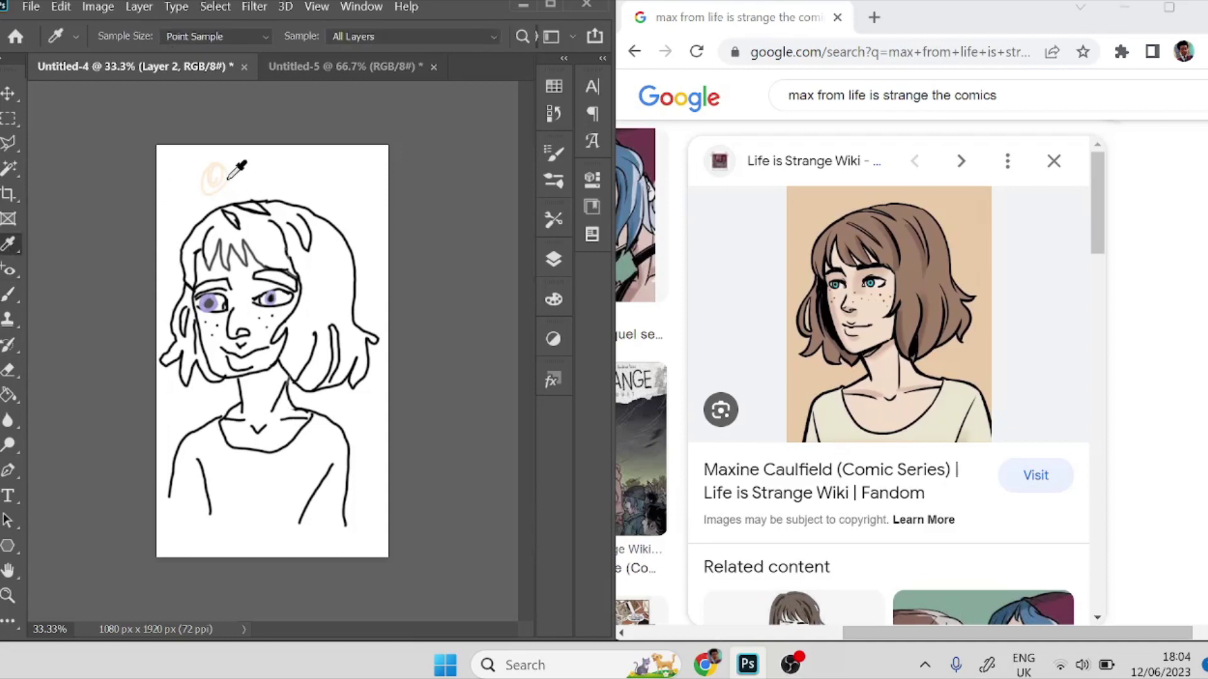
{"action": "left_click", "coordinate": [266, 359]}
{"action": "key", "text": "ctrl+z"}
Sample the peach swatch above the head and fill the face with it using the Paint Bucket.
{"action": "key", "text": "b"}
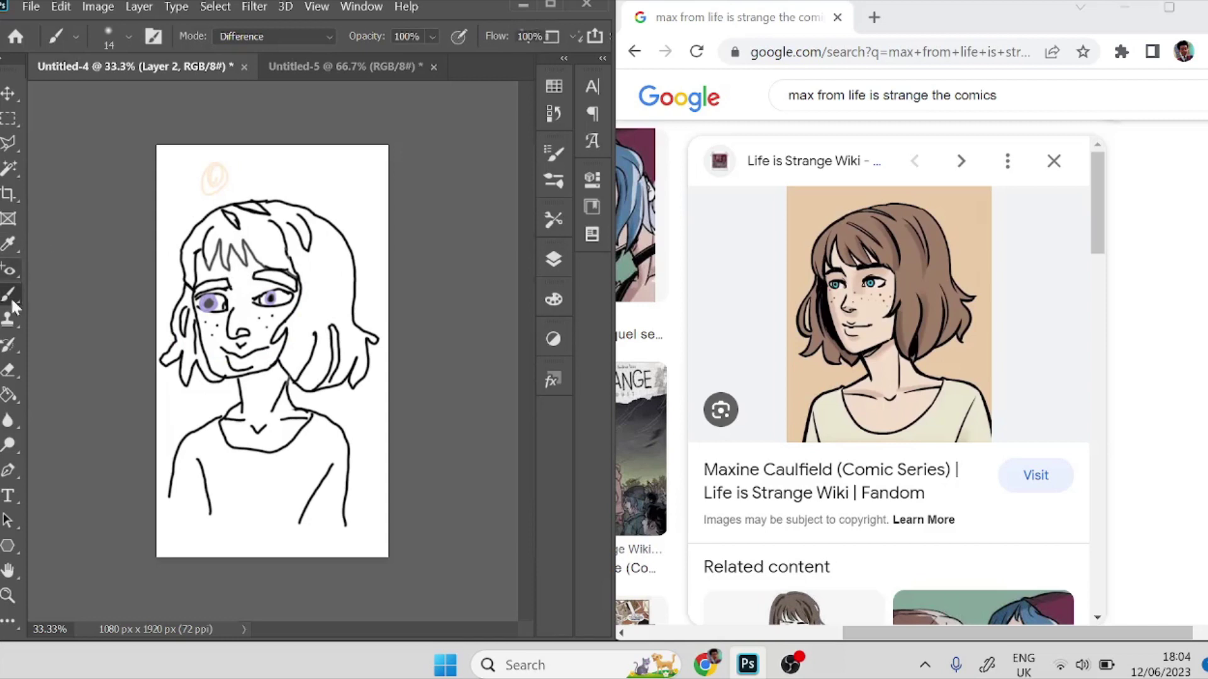
{"action": "left_click", "coordinate": [213, 173], "text": "alt"}
{"action": "key", "text": "g"}
{"action": "left_click", "coordinate": [272, 357]}
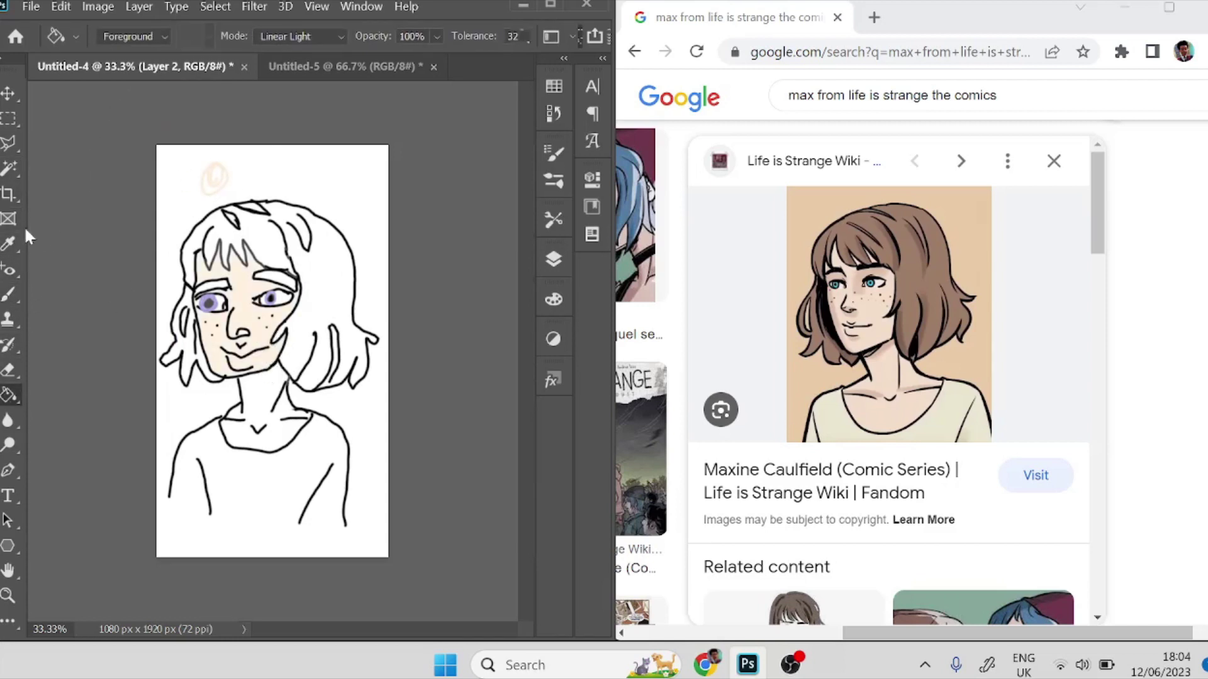
Try a brush touch-up at the outer end of the eyebrow nearest the long hair, and undo it.
{"action": "key", "text": "e"}
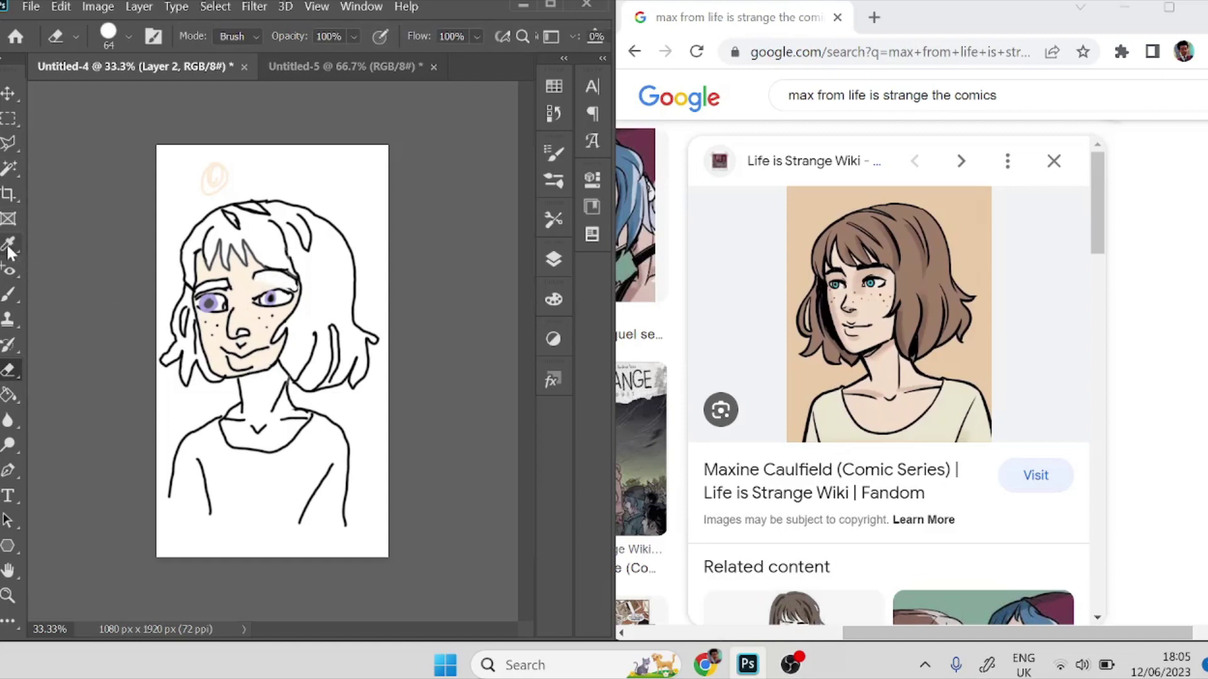
{"action": "key", "text": "b"}
{"action": "mouse_move", "coordinate": [293, 281]}
{"action": "left_mouse_down"}
{"action": "mouse_move", "coordinate": [254, 276]}
{"action": "mouse_move", "coordinate": [301, 284]}
{"action": "left_mouse_up"}
{"action": "key", "text": "ctrl+z"}
{"action": "right_click", "coordinate": [258, 273]}
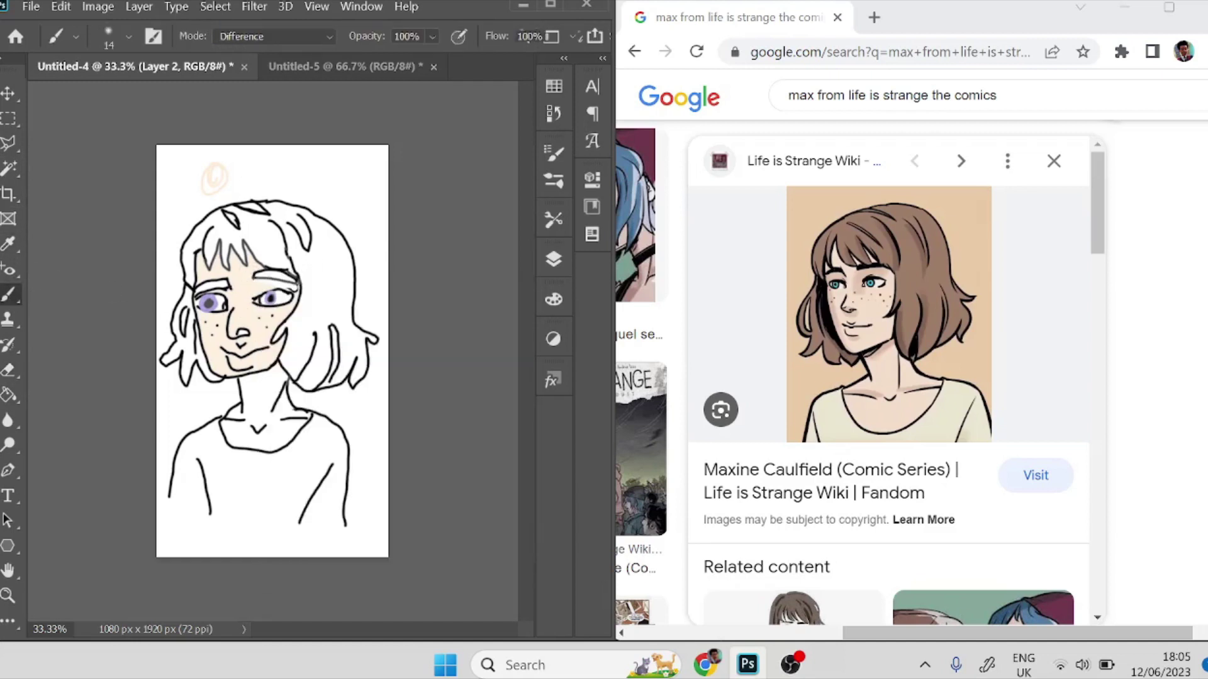
Paint the eyebrow nearest the long hair solid black and undo the Paint Bucket fills on it.
{"action": "left_click", "coordinate": [7, 395]}
{"action": "left_click", "coordinate": [279, 277]}
{"action": "left_click", "coordinate": [281, 280]}
{"action": "key", "text": "b"}
{"action": "key", "text": "g"}
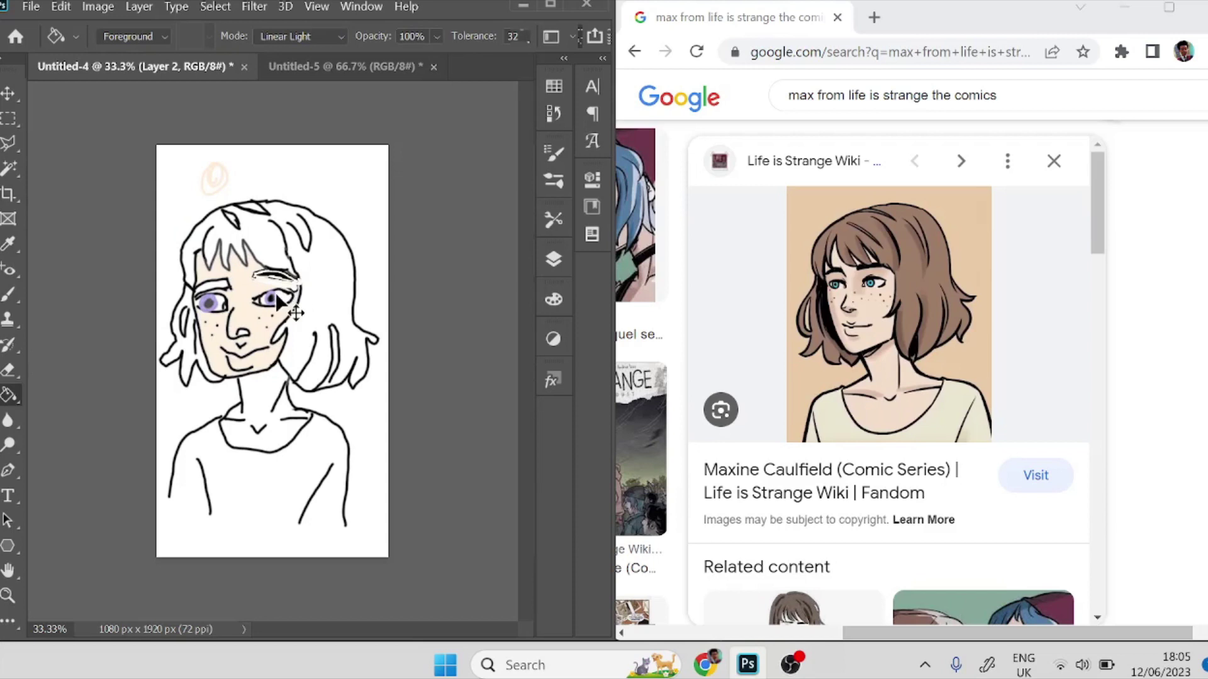
{"action": "key", "text": "ctrl+z"}
{"action": "key", "text": "ctrl+z"}
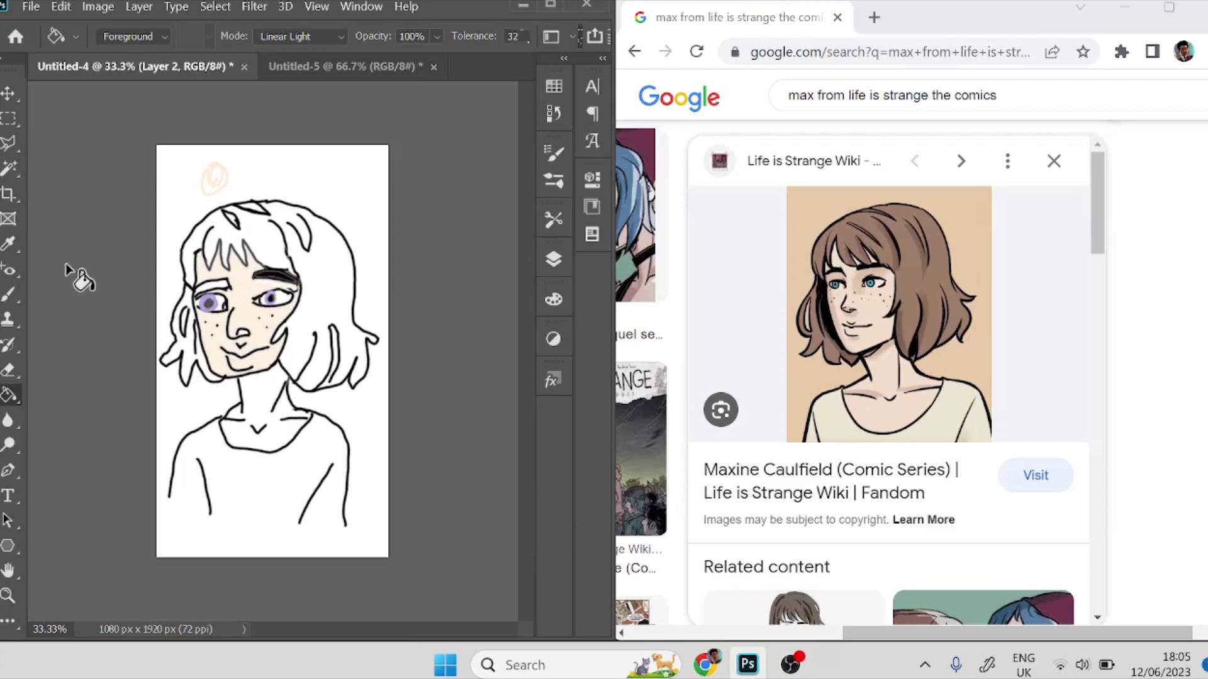
Clean up the stray lines at the outer corner of the eye beneath the black eyebrow.
{"action": "key", "text": "ctrl+plus"}
{"action": "key", "text": "e"}
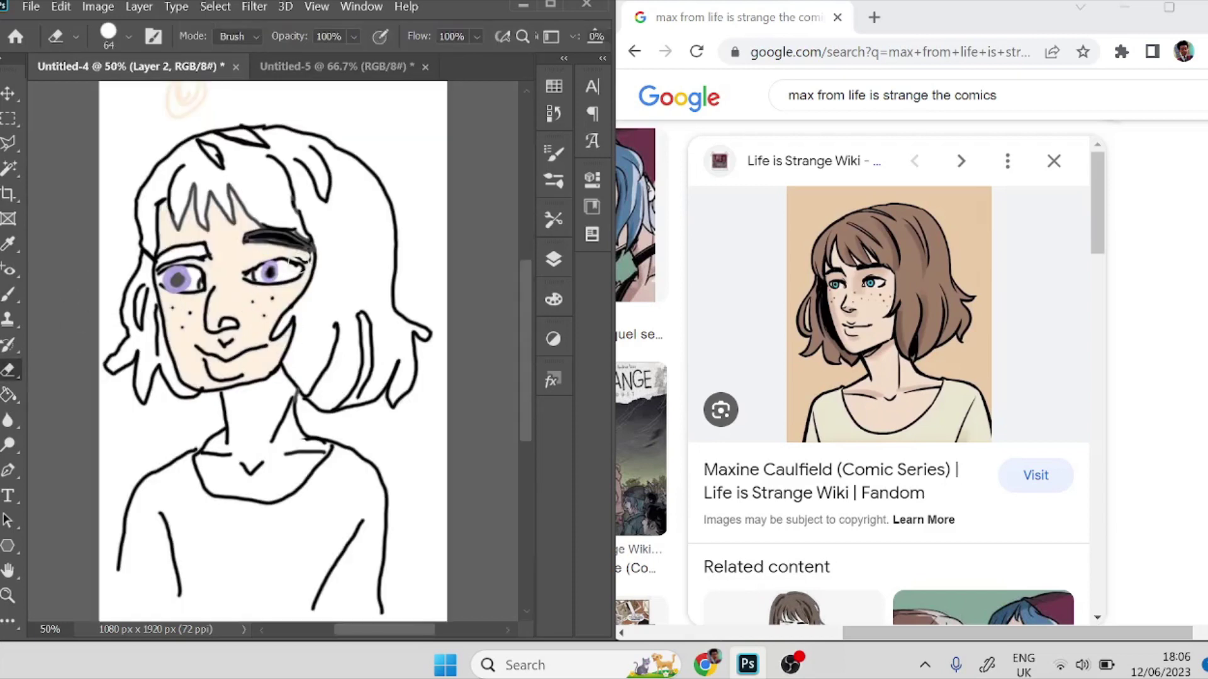
{"action": "key", "text": "b"}
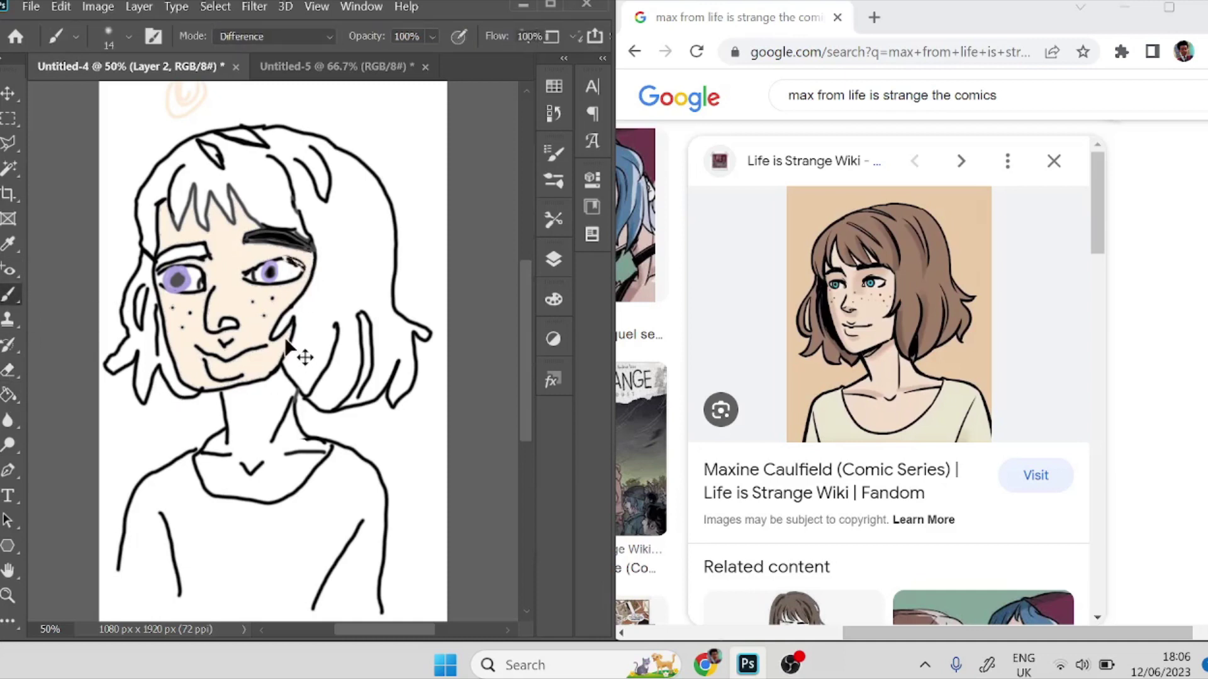
{"action": "key", "text": "i"}
{"action": "key", "text": "b"}
{"action": "left_click_drag", "start_coordinate": [290, 261], "coordinate": [298, 267]}
{"action": "left_click", "coordinate": [8, 371]}
{"action": "left_click", "coordinate": [8, 295]}
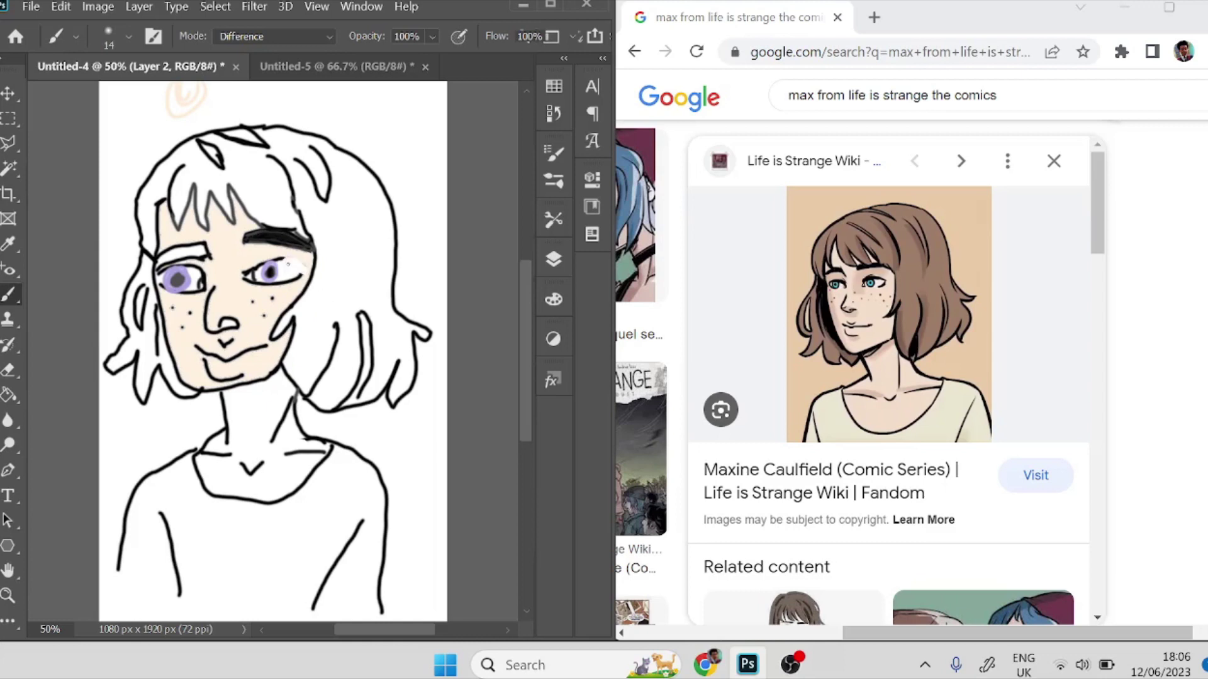
Try a Paint Bucket fill beside the outer corner of the cleaned-up eye, and undo it.
{"action": "key", "text": "g"}
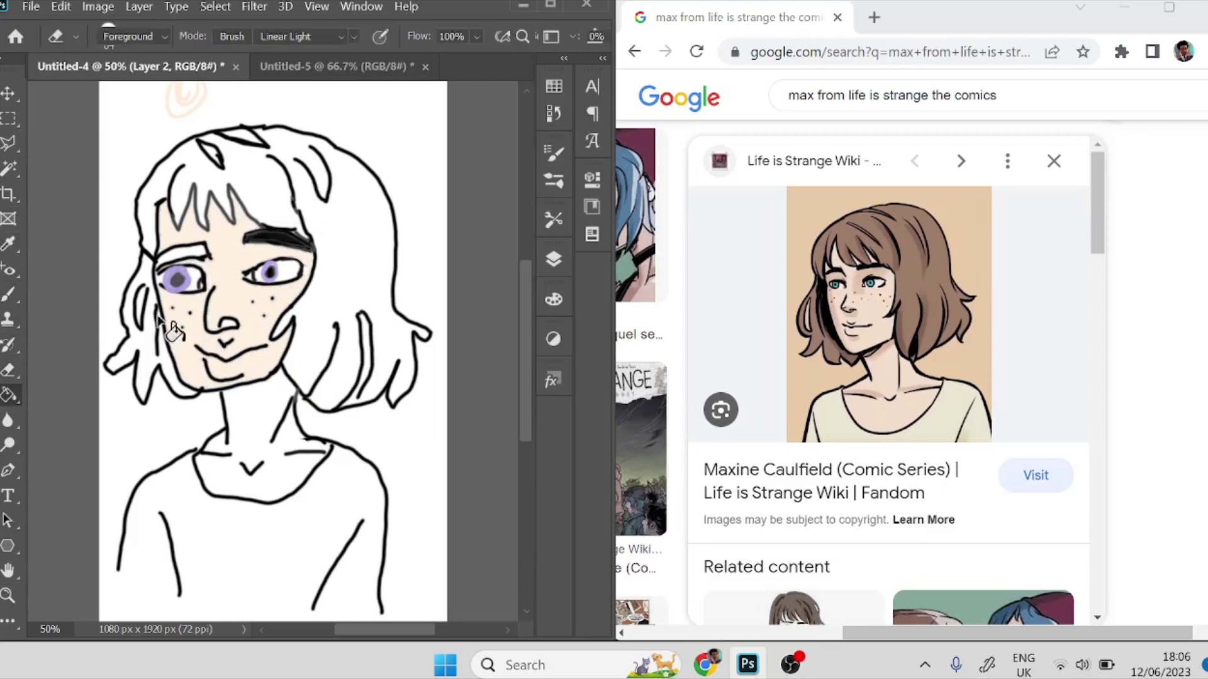
{"action": "left_click", "coordinate": [297, 288]}
{"action": "key", "text": "ctrl+z"}
{"action": "key", "text": "b"}
{"action": "right_click", "coordinate": [304, 272]}
{"action": "left_click", "coordinate": [304, 272]}
{"action": "key", "text": "ctrl+plus"}
{"action": "key", "text": "ctrl+plus"}
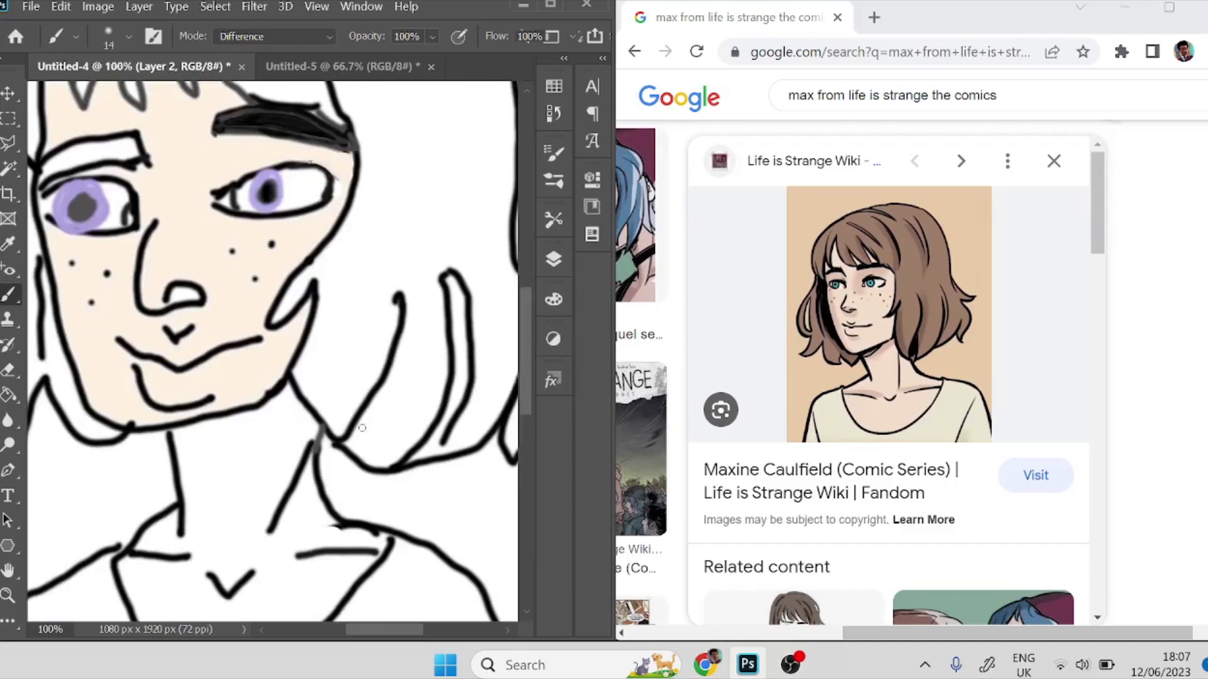
{"action": "left_click_drag", "start_coordinate": [101, 100], "coordinate": [99, 99]}
{"action": "left_click", "coordinate": [526, 239]}
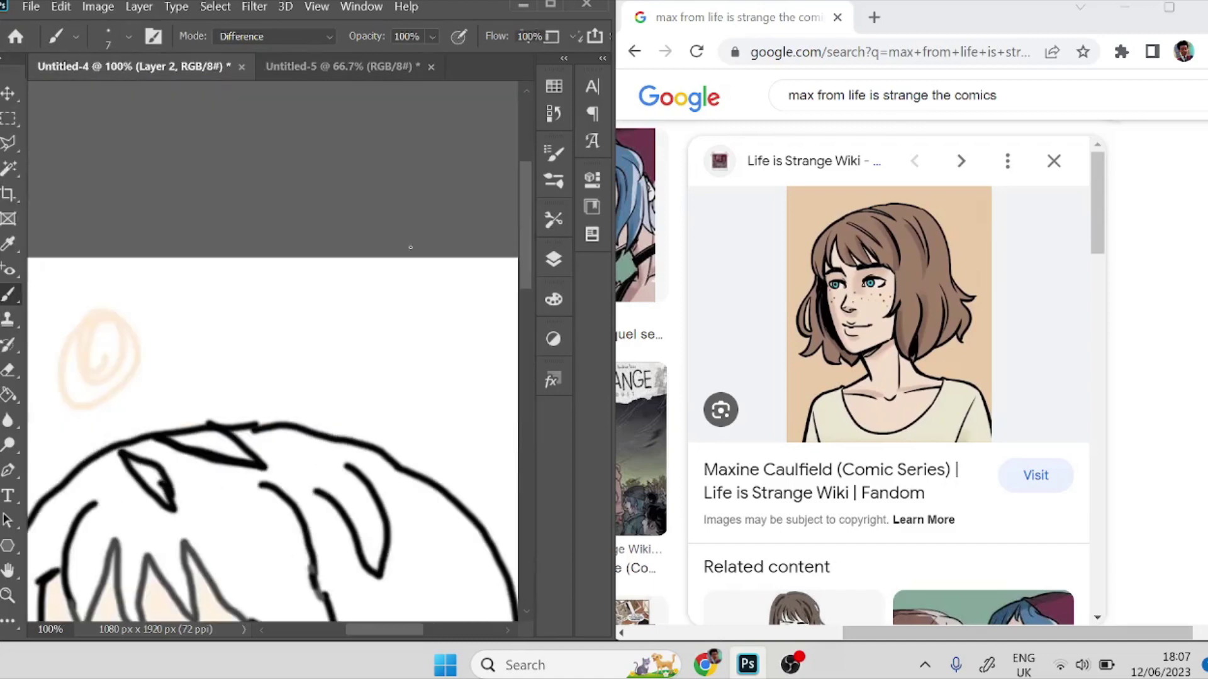
{"action": "key", "text": "ctrl+minus"}
{"action": "key", "text": "ctrl+minus"}
{"action": "key", "text": "ctrl+minus"}
{"action": "key", "text": "ctrl+plus"}
{"action": "key", "text": "ctrl+plus"}
{"action": "key", "text": "ctrl+plus"}
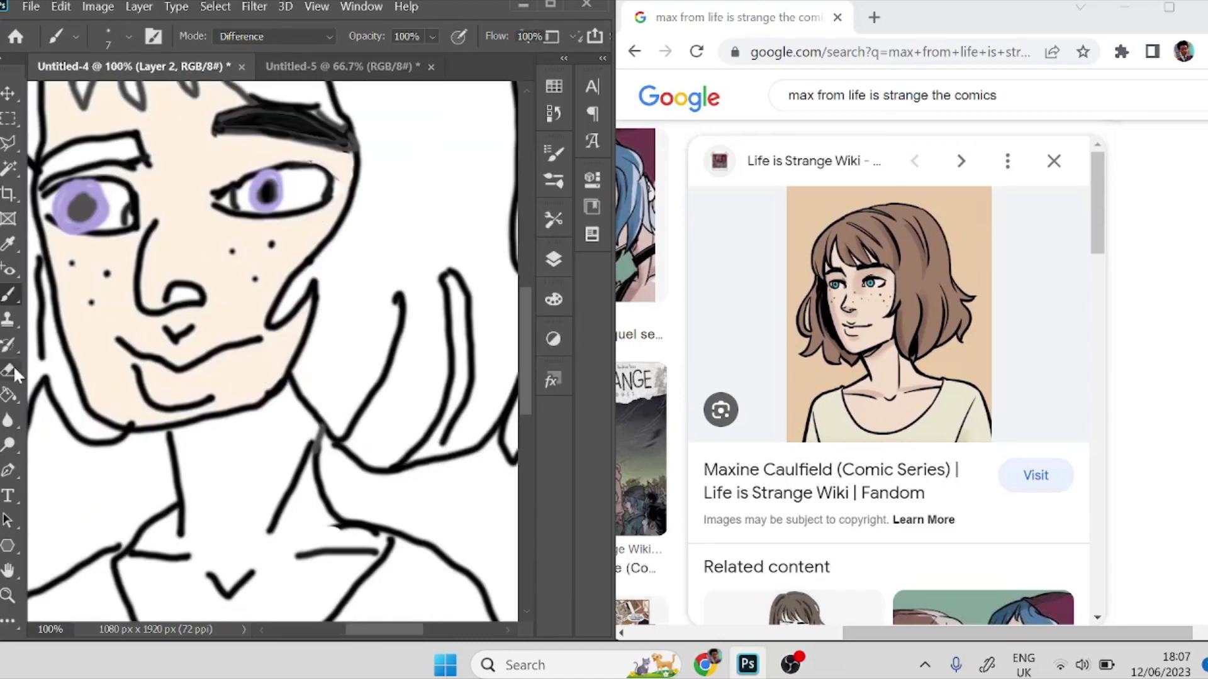
Erase the fill in the strip between the thick eyebrow nearest the long hair and the eye beneath it.
{"action": "left_click", "coordinate": [8, 370]}
{"action": "left_click_drag", "start_coordinate": [231, 146], "coordinate": [280, 151]}
{"action": "left_click", "coordinate": [129, 36]}
{"action": "left_click_drag", "start_coordinate": [134, 99], "coordinate": [122, 100]}
{"action": "mouse_move", "coordinate": [293, 149]}
{"action": "left_mouse_down"}
{"action": "mouse_move", "coordinate": [338, 169]}
{"action": "mouse_move", "coordinate": [344, 186]}
{"action": "mouse_move", "coordinate": [332, 158]}
{"action": "mouse_move", "coordinate": [292, 152]}
{"action": "left_mouse_up"}
Select the erased white strip beneath the thick eyebrow with the Magic Wand.
{"action": "left_click", "coordinate": [8, 244]}
{"action": "key", "text": "g"}
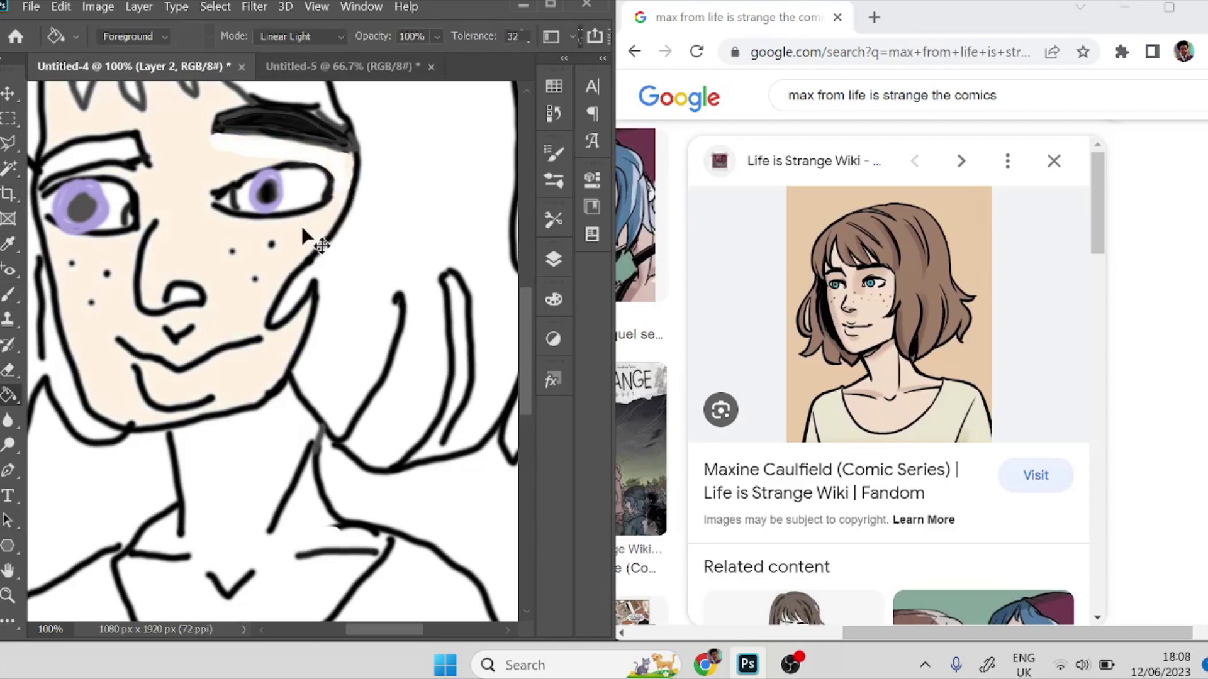
{"action": "left_click", "coordinate": [8, 168]}
{"action": "left_click", "coordinate": [264, 151]}
{"action": "left_click", "coordinate": [8, 395]}
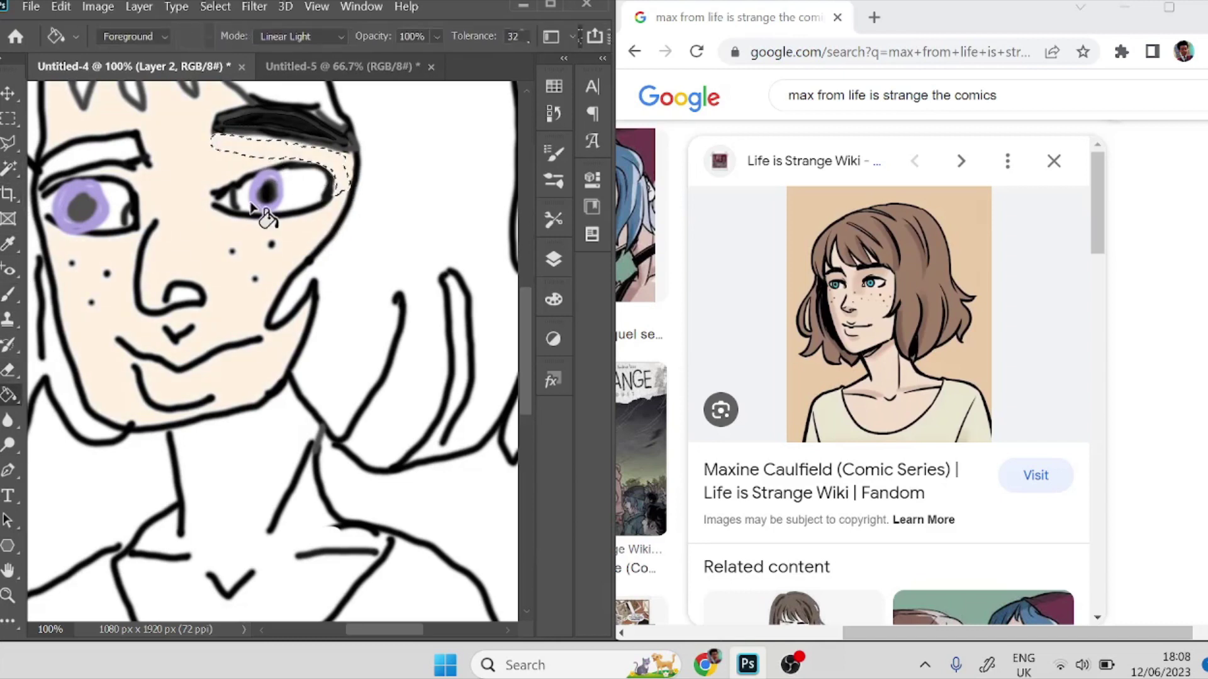
Paint the selected strip under the eyebrow in the skin colour with the brush, and deselect it.
{"action": "left_click", "coordinate": [8, 295]}
{"action": "left_click", "coordinate": [129, 38]}
{"action": "left_click_drag", "start_coordinate": [108, 99], "coordinate": [125, 100]}
{"action": "mouse_move", "coordinate": [337, 164]}
{"action": "left_mouse_down"}
{"action": "mouse_move", "coordinate": [300, 193]}
{"action": "mouse_move", "coordinate": [209, 162]}
{"action": "left_mouse_up"}
{"action": "left_click", "coordinate": [9, 170]}
{"action": "key", "text": "ctrl+d"}
{"action": "key", "text": "ctrl+minus"}
{"action": "key", "text": "ctrl+minus"}
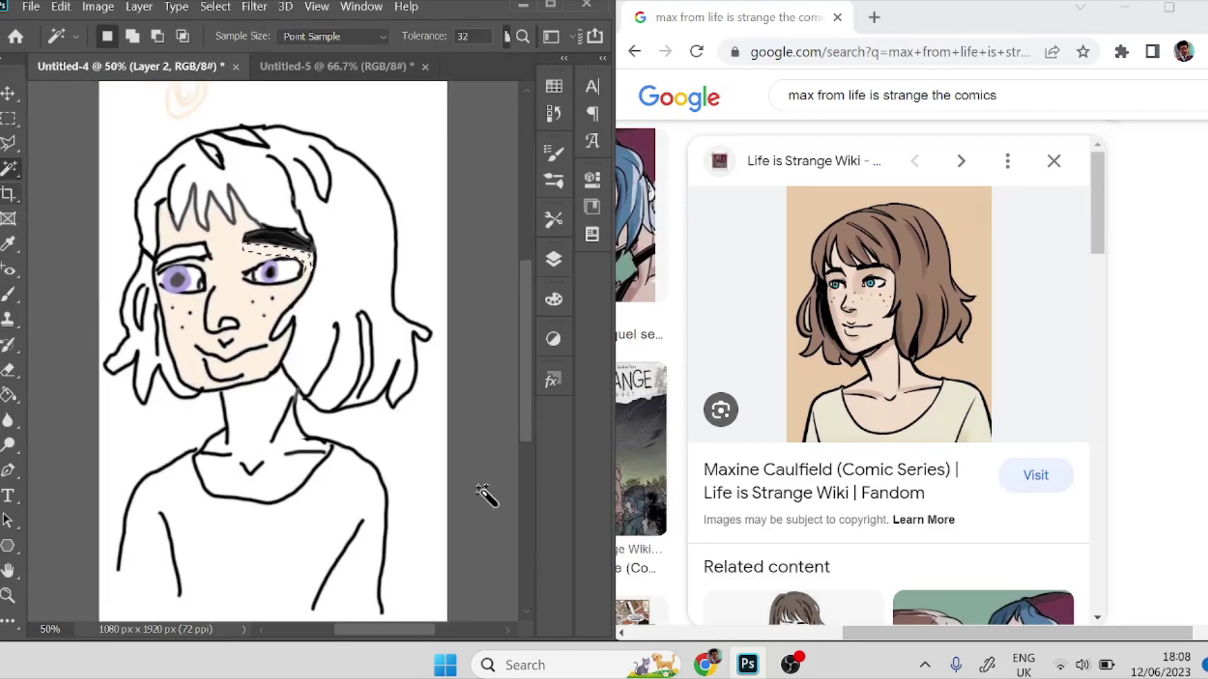
Sample black from the thick eyebrow and paint the eyebrow on the short-hair side solid black with a 50 px brush.
{"action": "left_click", "coordinate": [8, 244]}
{"action": "left_click", "coordinate": [276, 242]}
{"action": "left_click", "coordinate": [8, 295]}
{"action": "left_click", "coordinate": [291, 235]}
{"action": "left_click", "coordinate": [129, 37]}
{"action": "key", "text": "Escape"}
{"action": "mouse_move", "coordinate": [186, 251]}
{"action": "left_mouse_down"}
{"action": "mouse_move", "coordinate": [200, 252]}
{"action": "mouse_move", "coordinate": [157, 257]}
{"action": "mouse_move", "coordinate": [205, 256]}
{"action": "left_mouse_up"}
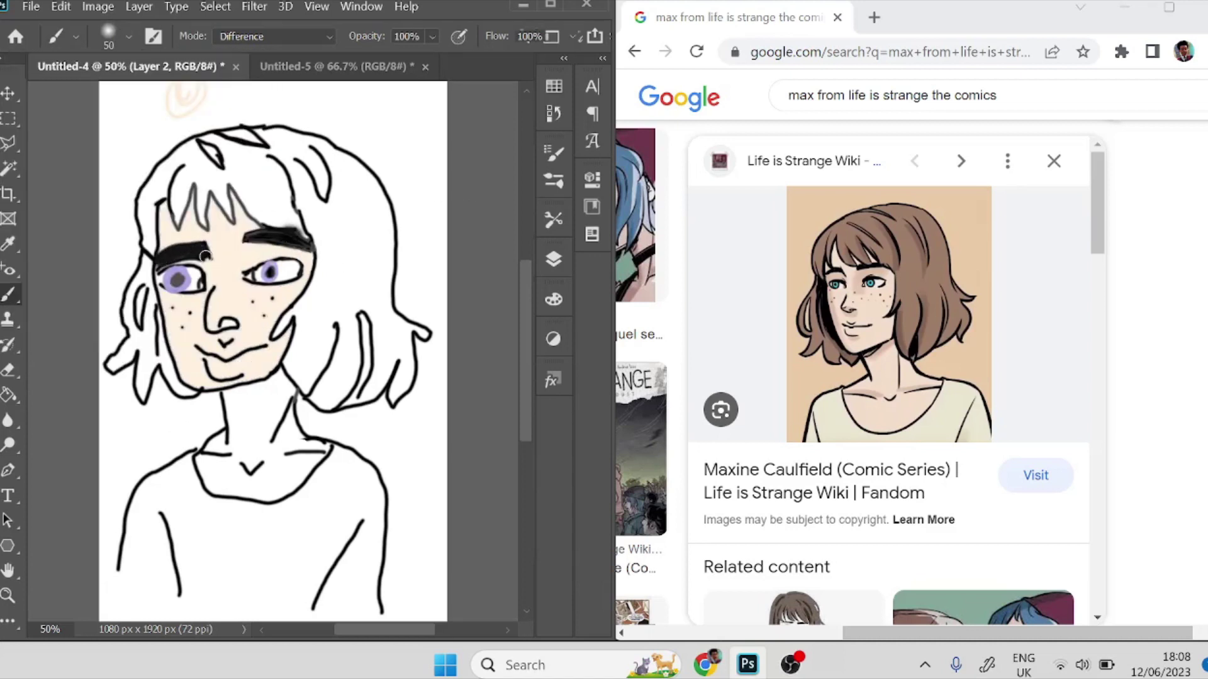
Touch up the inner end of the newly blackened eyebrow and the outer corner of the eye with a smaller brush.
{"action": "left_click", "coordinate": [129, 36]}
{"action": "left_click_drag", "start_coordinate": [122, 103], "coordinate": [114, 102]}
{"action": "left_click", "coordinate": [208, 254]}
{"action": "right_click", "coordinate": [211, 255]}
{"action": "left_click_drag", "start_coordinate": [164, 284], "coordinate": [156, 277]}
Try a closing line across the bottom of the shirt with a 21 px black brush, and undo it.
{"action": "left_click", "coordinate": [128, 37]}
{"action": "left_click_drag", "start_coordinate": [182, 73], "coordinate": [108, 101]}
{"action": "key", "text": "Escape"}
{"action": "left_click", "coordinate": [128, 39]}
{"action": "left_click_drag", "start_coordinate": [383, 611], "coordinate": [338, 621]}
{"action": "mouse_move", "coordinate": [118, 566]}
{"action": "left_mouse_down"}
{"action": "mouse_move", "coordinate": [188, 605]}
{"action": "mouse_move", "coordinate": [381, 611]}
{"action": "left_mouse_up"}
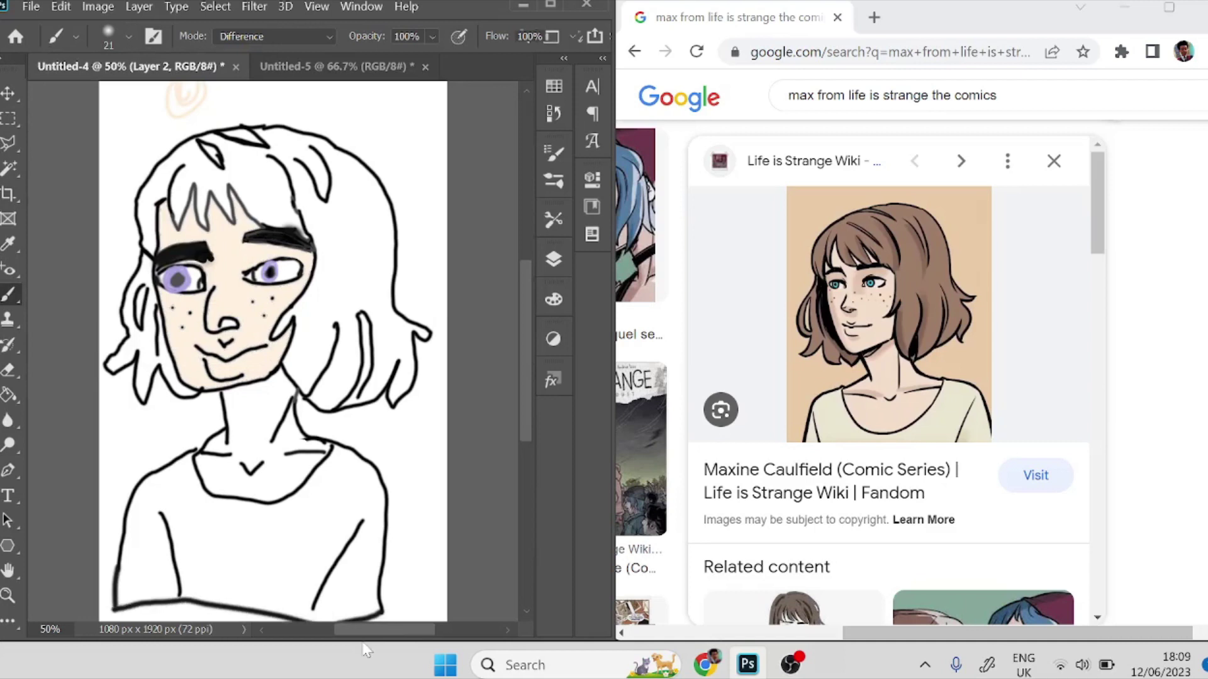
{"action": "key", "text": "ctrl+z"}
Extend the shirt's sleeve and side lines downwards with the black brush and fill the nostril black.
{"action": "left_click_drag", "start_coordinate": [121, 564], "coordinate": [100, 622]}
{"action": "left_click_drag", "start_coordinate": [185, 592], "coordinate": [180, 621]}
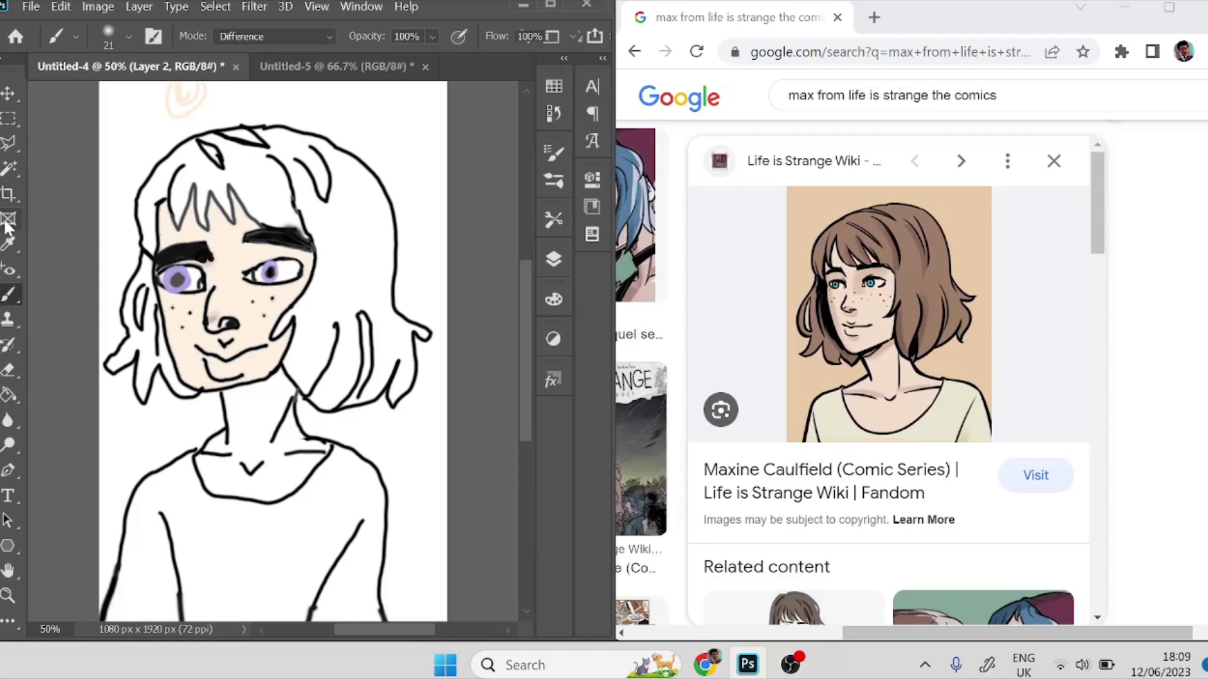
{"action": "key", "text": "e"}
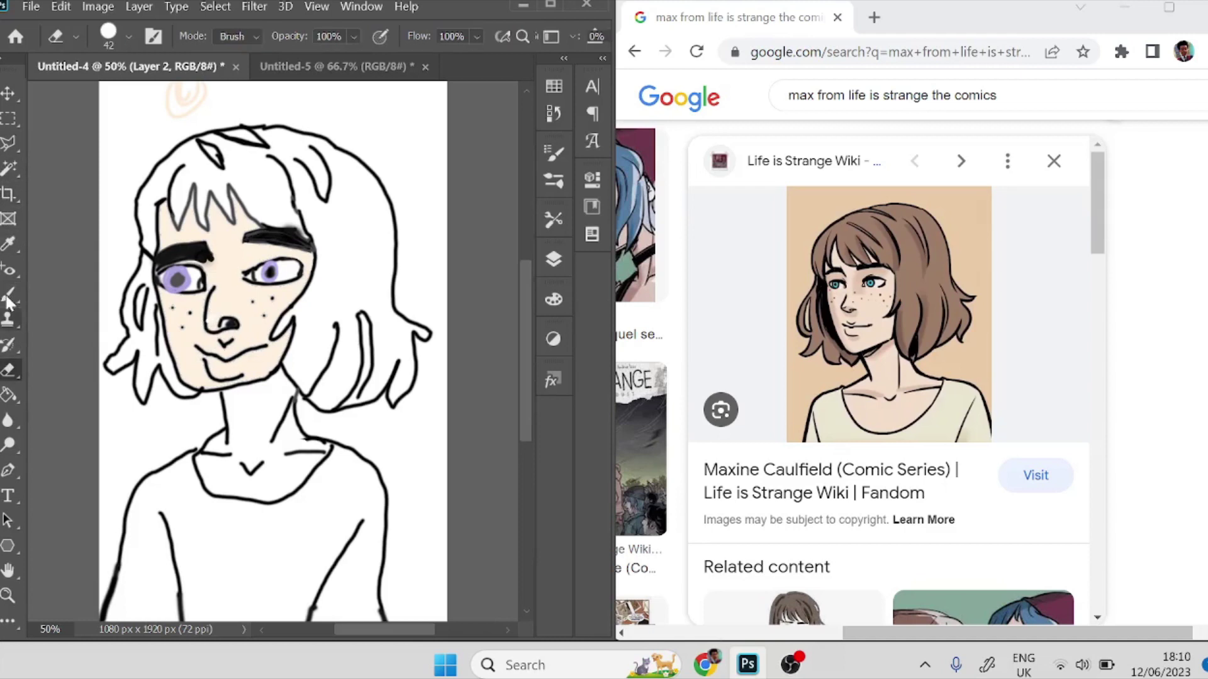
{"action": "key", "text": "b"}
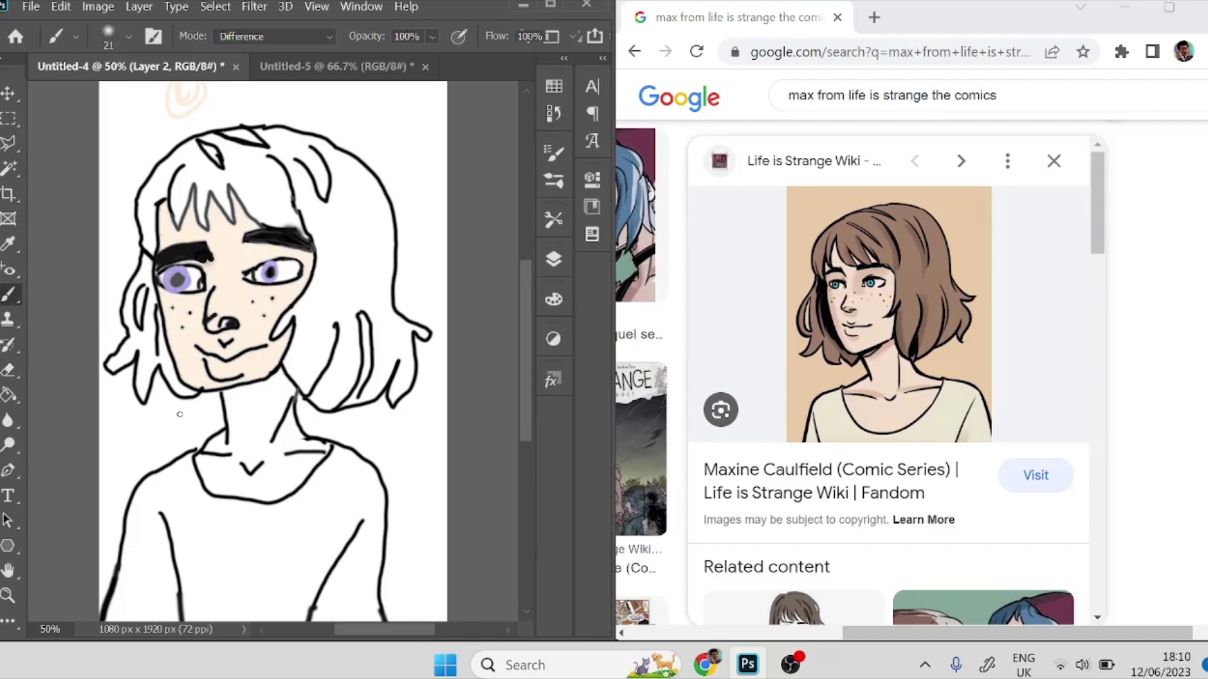
Choose a pale orange-tinted foreground colour for the shirt.
{"action": "left_click", "coordinate": [553, 300]}
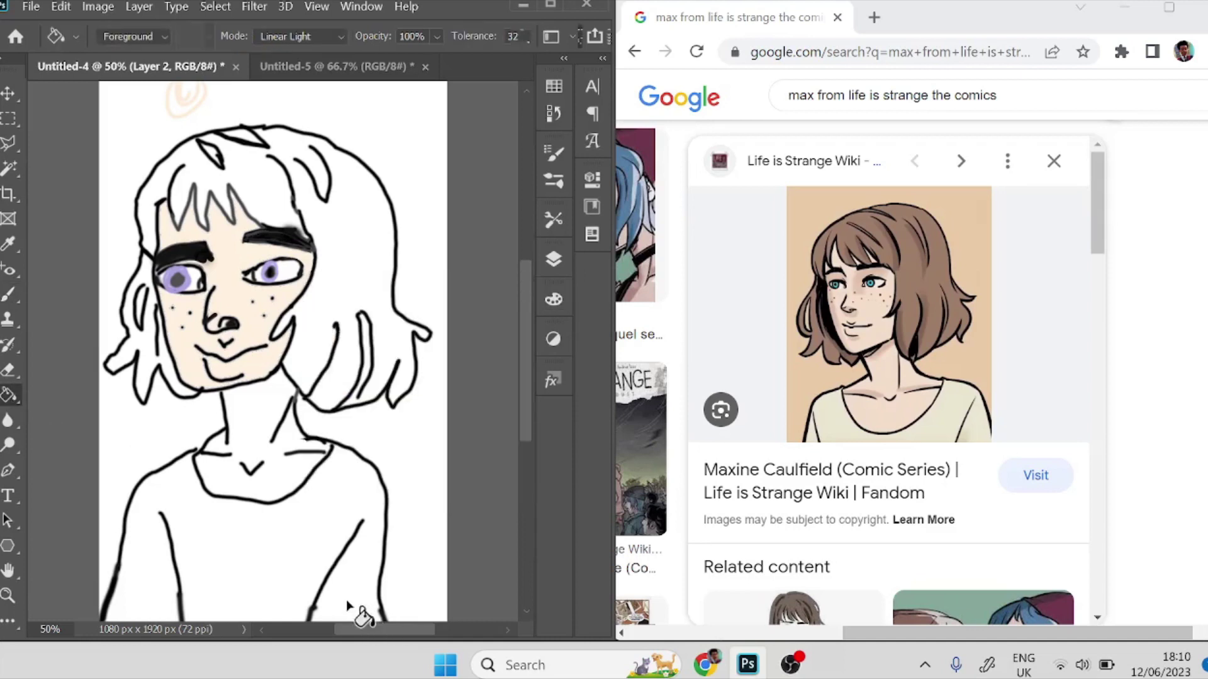
{"action": "key", "text": "i"}
{"action": "key", "text": "b"}
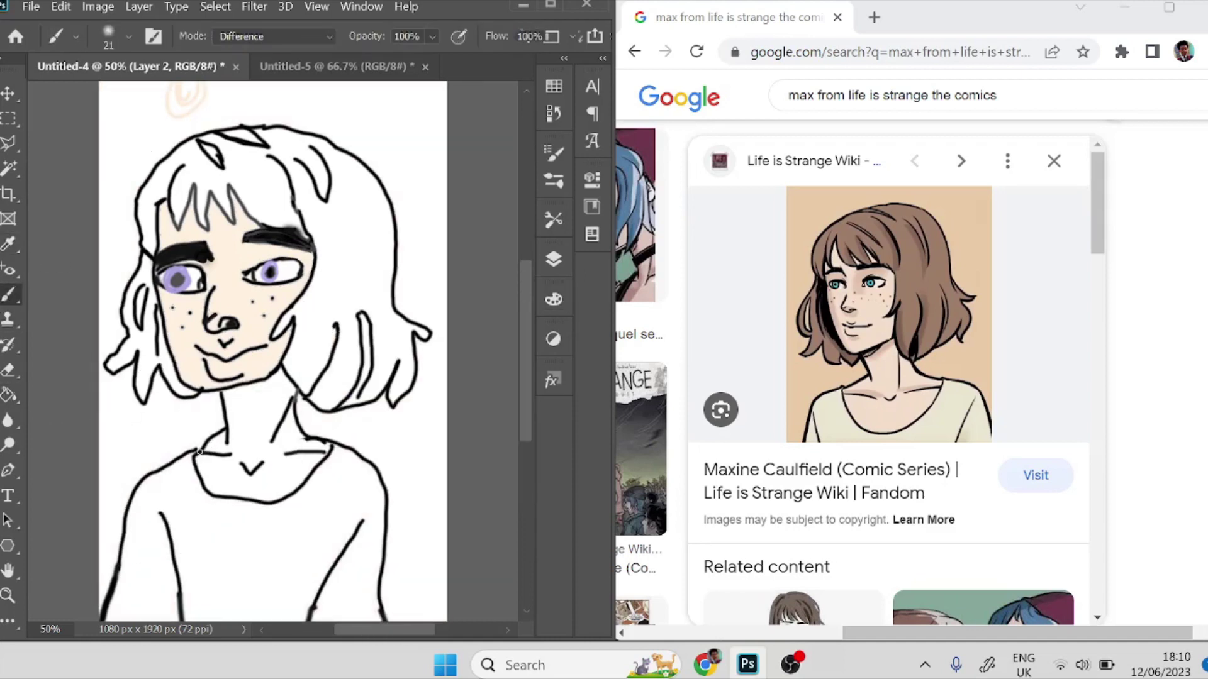
{"action": "left_click", "coordinate": [553, 300]}
{"action": "left_click", "coordinate": [553, 299]}
{"action": "left_click", "coordinate": [554, 300]}
{"action": "left_click_drag", "start_coordinate": [439, 463], "coordinate": [386, 367]}
{"action": "left_click", "coordinate": [510, 459]}
{"action": "left_click", "coordinate": [377, 323]}
{"action": "left_click", "coordinate": [367, 331]}
{"action": "left_click", "coordinate": [554, 299]}
Try two Paint Bucket fills on the body of the shirt, and undo both.
{"action": "left_click", "coordinate": [8, 396]}
{"action": "left_click", "coordinate": [281, 577]}
{"action": "key", "text": "ctrl+z"}
{"action": "left_click", "coordinate": [264, 578]}
{"action": "key", "text": "ctrl+z"}
Dab test colour swatches on the blank background above the long side of the hair.
{"action": "left_click", "coordinate": [8, 244]}
{"action": "left_click", "coordinate": [387, 104]}
{"action": "left_click", "coordinate": [8, 294]}
{"action": "left_click_drag", "start_coordinate": [387, 109], "coordinate": [385, 116]}
{"action": "left_click", "coordinate": [554, 299]}
{"action": "left_click_drag", "start_coordinate": [379, 317], "coordinate": [360, 323]}
{"action": "left_click", "coordinate": [495, 292]}
{"action": "mouse_move", "coordinate": [382, 109]}
{"action": "left_mouse_down"}
{"action": "mouse_move", "coordinate": [395, 120]}
{"action": "mouse_move", "coordinate": [385, 122]}
{"action": "left_mouse_up"}
Sample a colour at the shirt's collar, try a Paint Bucket fill on the shirt, and undo it.
{"action": "left_click", "coordinate": [8, 244]}
{"action": "left_click", "coordinate": [202, 460]}
{"action": "left_click", "coordinate": [9, 270]}
{"action": "left_click", "coordinate": [9, 294]}
{"action": "key", "text": "b"}
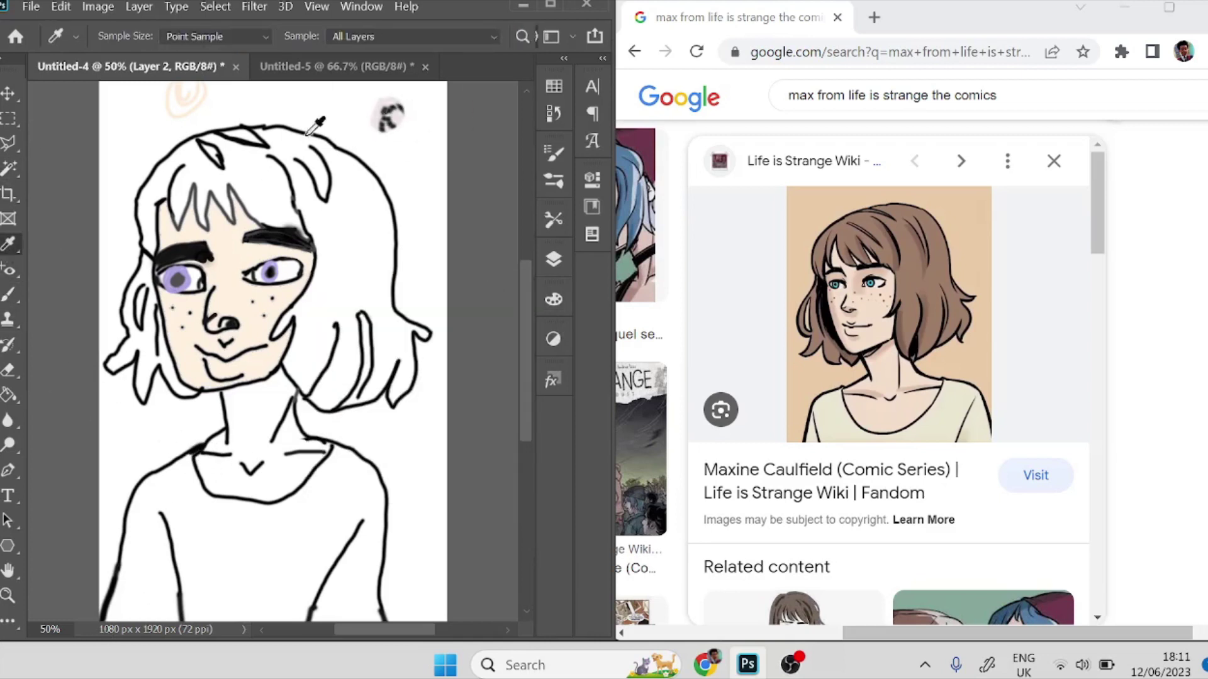
{"action": "key", "text": "g"}
{"action": "left_click", "coordinate": [231, 586]}
{"action": "key", "text": "ctrl+z"}
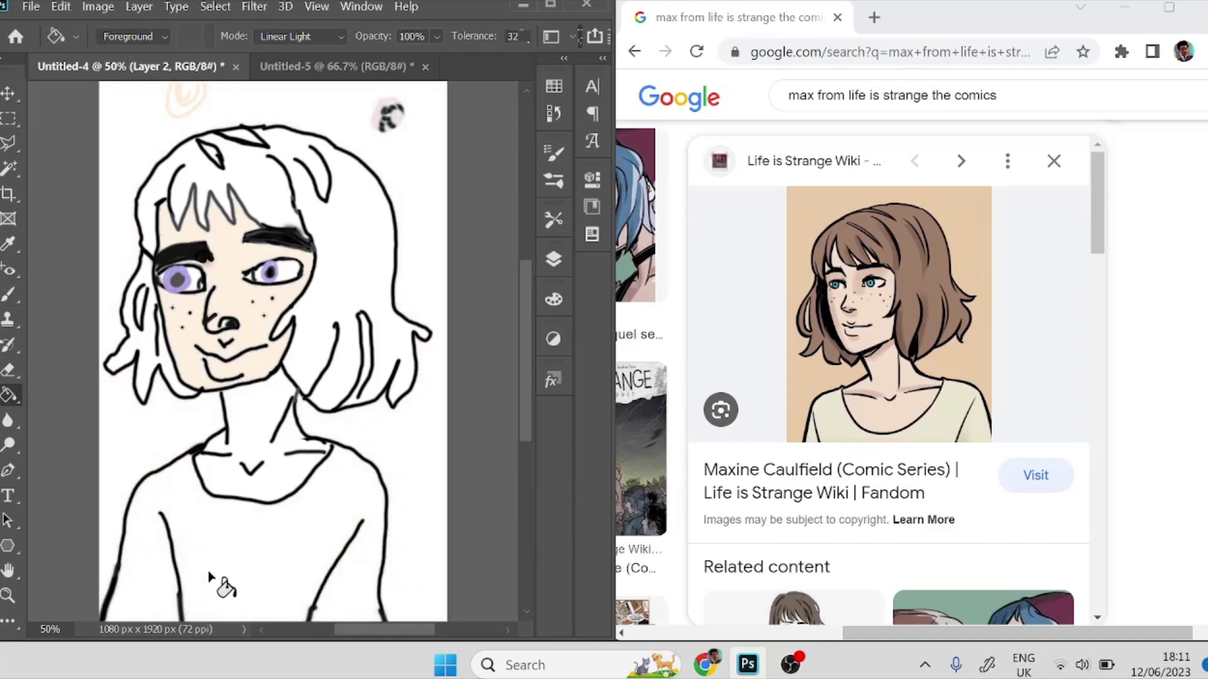
Extend the shirt's open side and sleeve lines with the black brush down to the bottom edge of the canvas.
{"action": "key", "text": "ctrl+minus"}
{"action": "key", "text": "i"}
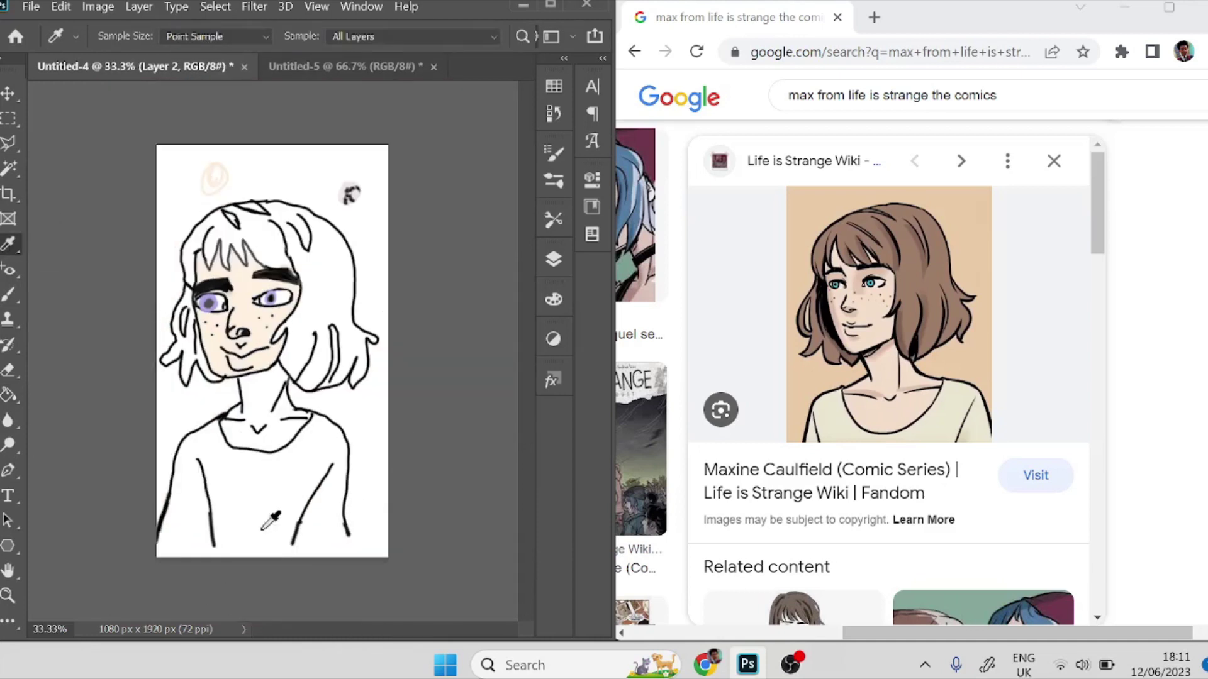
{"action": "key", "text": "b"}
{"action": "mouse_move", "coordinate": [217, 552]}
{"action": "left_mouse_down"}
{"action": "mouse_move", "coordinate": [238, 564]}
{"action": "mouse_move", "coordinate": [216, 557]}
{"action": "left_mouse_up"}
{"action": "key", "text": "ctrl+z"}
Pick a pale pink, try it as a Paint Bucket fill on the shirt, and undo it.
{"action": "left_click", "coordinate": [9, 244]}
{"action": "left_click", "coordinate": [554, 299]}
{"action": "left_click_drag", "start_coordinate": [383, 372], "coordinate": [360, 325]}
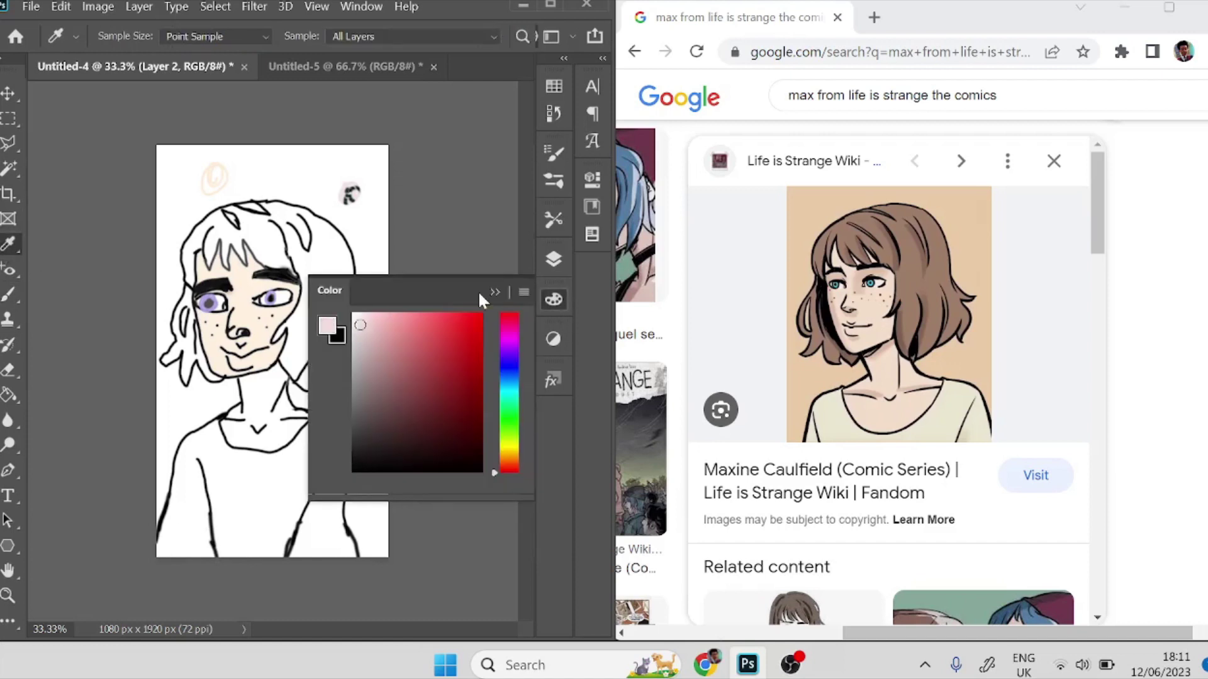
{"action": "left_click", "coordinate": [495, 292]}
{"action": "key", "text": "g"}
{"action": "left_click", "coordinate": [270, 529]}
{"action": "key", "text": "ctrl+z"}
Pick a pale cream yellow and fill the whole shirt with it using the Paint Bucket.
{"action": "left_click", "coordinate": [553, 299]}
{"action": "left_click", "coordinate": [505, 448]}
{"action": "left_click", "coordinate": [372, 323]}
{"action": "left_click", "coordinate": [497, 292]}
{"action": "left_click", "coordinate": [269, 503]}
{"action": "key", "text": "ctrl+z"}
{"action": "left_click", "coordinate": [554, 299]}
{"action": "key", "text": "F6"}
{"action": "left_click", "coordinate": [274, 526]}
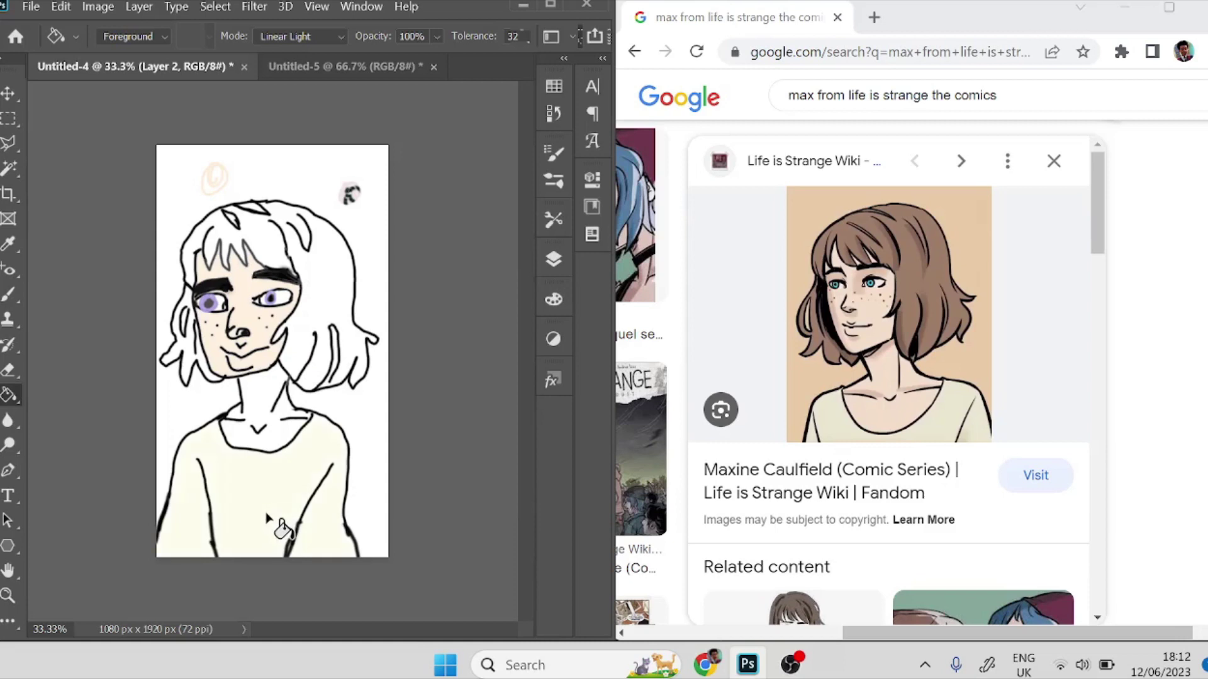
Sample the skin colour and fill the neck and neckline area with it.
{"action": "key", "text": "i"}
{"action": "key", "text": "g"}
{"action": "left_click", "coordinate": [270, 416]}
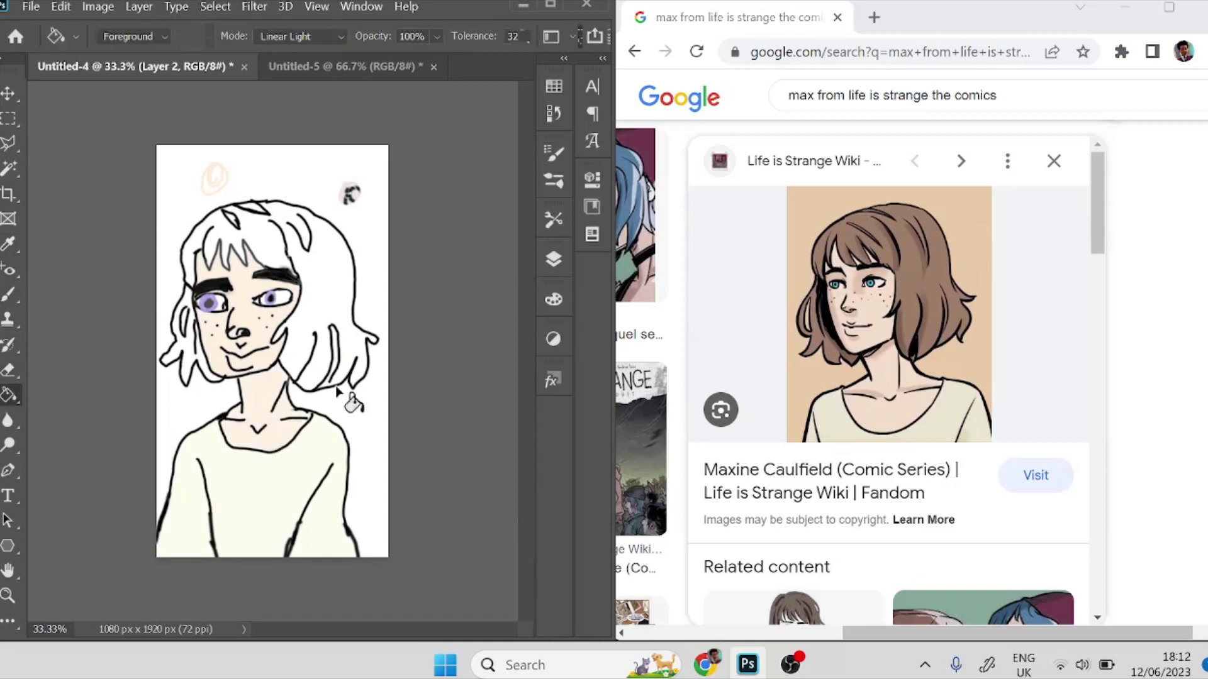
Pick a greyish brown, try it as a Paint Bucket fill on the long side of the hair, and undo it.
{"action": "key", "text": "F6"}
{"action": "left_click", "coordinate": [384, 317]}
{"action": "left_click", "coordinate": [385, 383]}
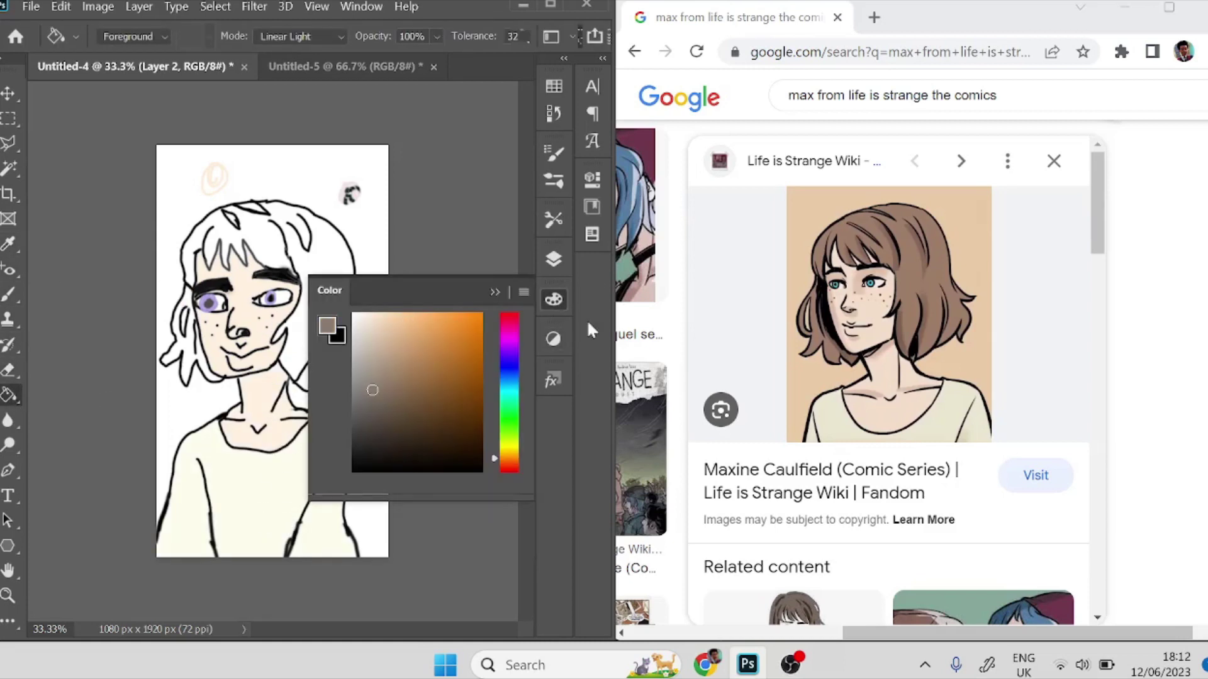
{"action": "key", "text": "F6"}
{"action": "left_click", "coordinate": [332, 308]}
{"action": "key", "text": "ctrl+z"}
Pick a brighter orange, try a Paint Bucket fill near the lower ends of the long hair, and undo it.
{"action": "key", "text": "F6"}
{"action": "left_click", "coordinate": [436, 333]}
{"action": "key", "text": "F6"}
{"action": "left_click", "coordinate": [327, 359]}
{"action": "key", "text": "ctrl+z"}
Pick a saturated orange-brown, test it with Paint Bucket fills on both sides of the hair, and undo the fills.
{"action": "left_click", "coordinate": [555, 298]}
{"action": "left_click", "coordinate": [446, 360]}
{"action": "left_click", "coordinate": [553, 299]}
{"action": "left_click", "coordinate": [318, 305]}
{"action": "left_click", "coordinate": [198, 360]}
{"action": "key", "text": "ctrl+z"}
{"action": "key", "text": "ctrl+z"}
Select the main hair area with the Magic Wand and paint it orange-brown with an 80 px brush.
{"action": "left_click", "coordinate": [7, 169]}
{"action": "left_click", "coordinate": [317, 305]}
{"action": "left_click", "coordinate": [9, 395]}
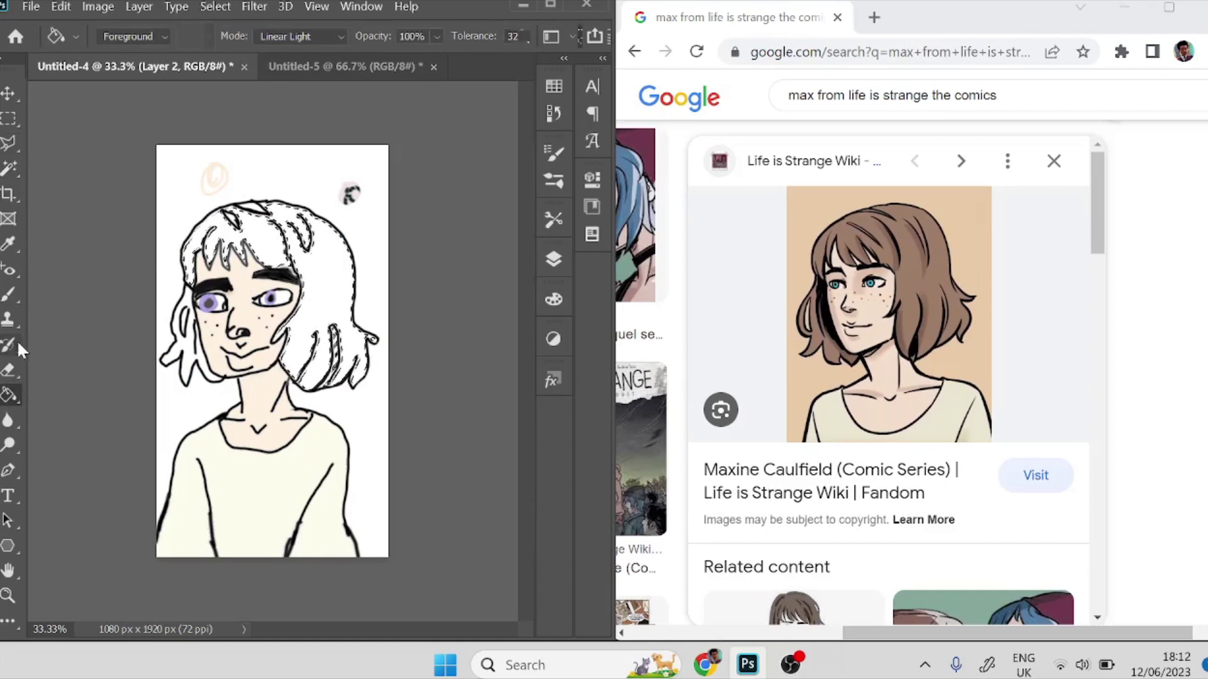
{"action": "left_click", "coordinate": [9, 294]}
{"action": "left_click", "coordinate": [127, 36]}
{"action": "mouse_move", "coordinate": [364, 343]}
{"action": "left_mouse_down"}
{"action": "mouse_move", "coordinate": [334, 346]}
{"action": "mouse_move", "coordinate": [314, 315]}
{"action": "mouse_move", "coordinate": [340, 239]}
{"action": "mouse_move", "coordinate": [214, 252]}
{"action": "mouse_move", "coordinate": [192, 277]}
{"action": "mouse_move", "coordinate": [220, 230]}
{"action": "left_mouse_up"}
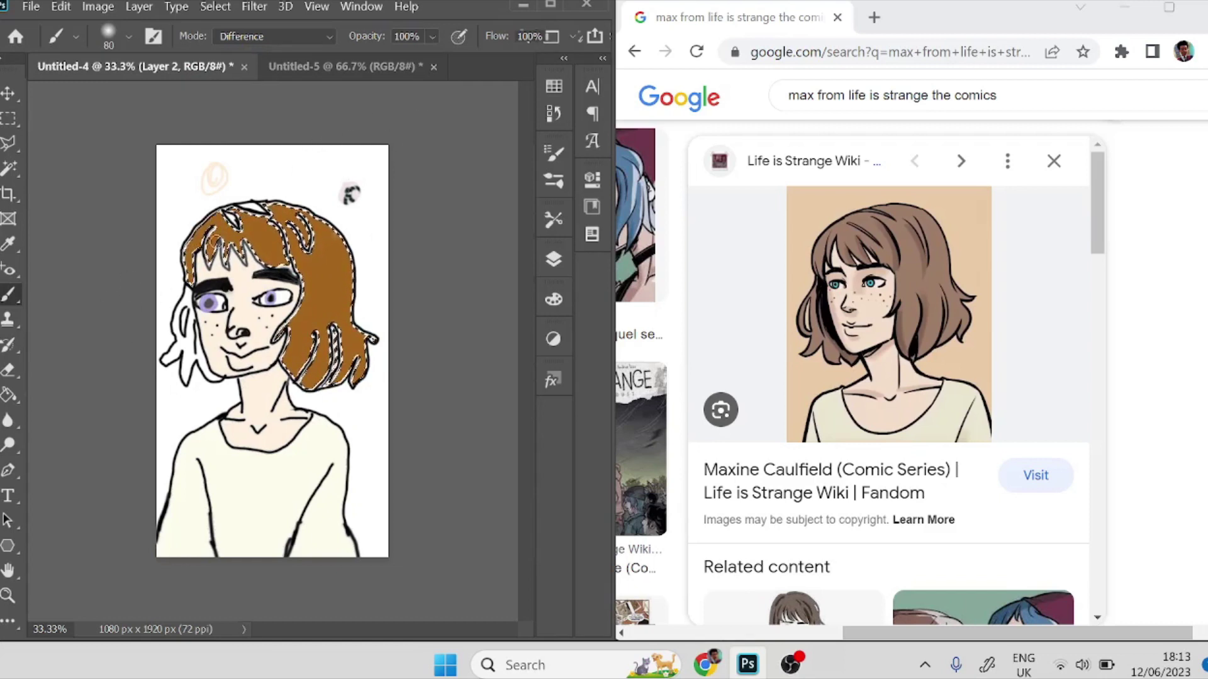
Select the short side of the hair with the Magic Wand, paint it the same orange-brown, and deselect it.
{"action": "left_click", "coordinate": [9, 170]}
{"action": "left_click", "coordinate": [187, 347]}
{"action": "left_click", "coordinate": [9, 295]}
{"action": "left_click_drag", "start_coordinate": [182, 362], "coordinate": [204, 299]}
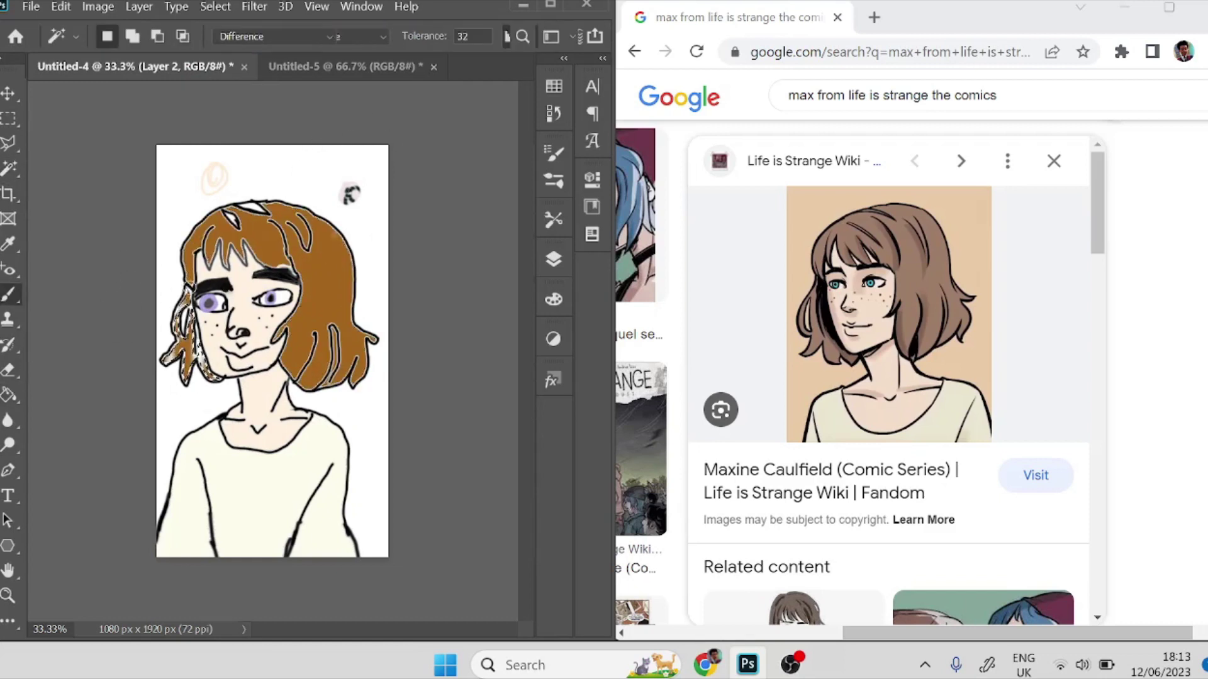
{"action": "left_click", "coordinate": [9, 170]}
{"action": "left_click", "coordinate": [71, 367]}
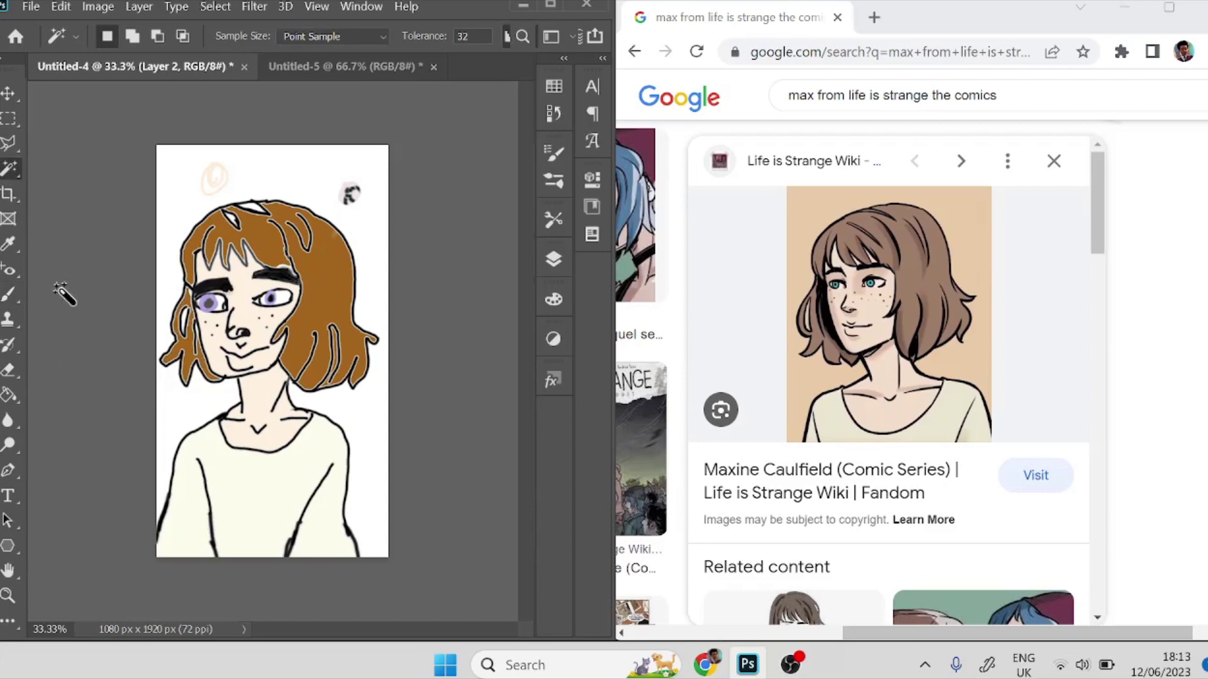
Erase the centre of the iris on the short-hair side and repaint it in the sampled light purple.
{"action": "left_click", "coordinate": [8, 371]}
{"action": "left_click", "coordinate": [208, 302]}
{"action": "left_click", "coordinate": [9, 245]}
{"action": "key", "text": "b"}
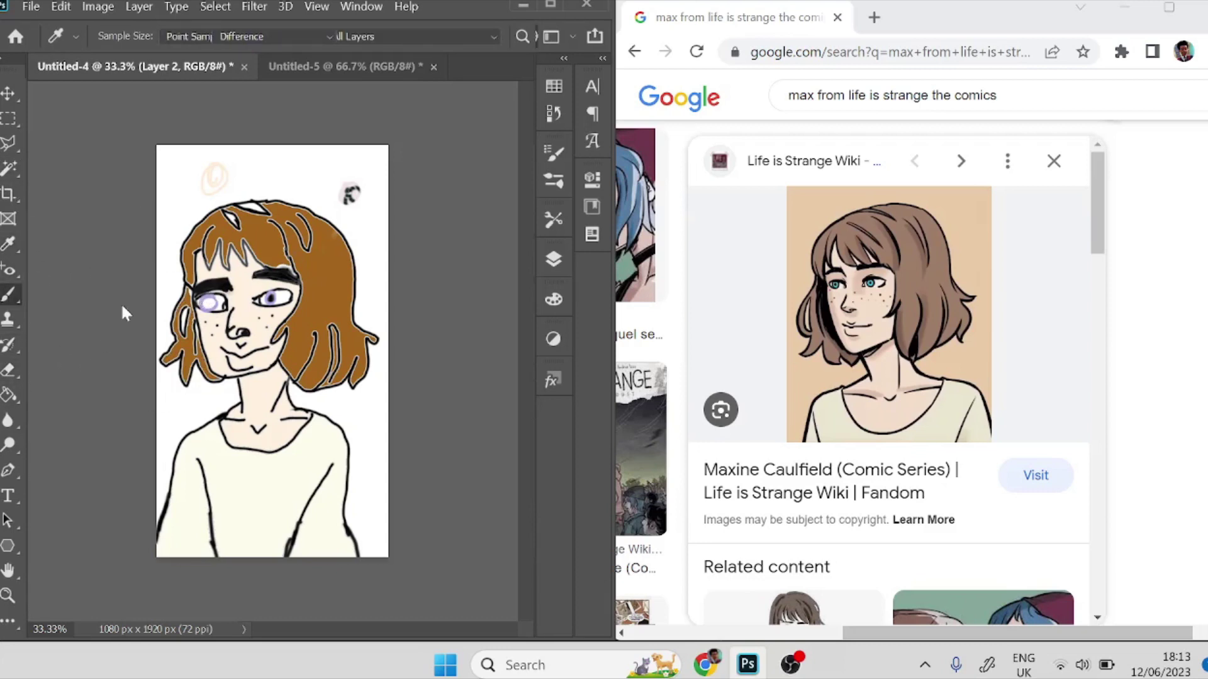
{"action": "left_click", "coordinate": [129, 37]}
{"action": "left_click_drag", "start_coordinate": [145, 99], "coordinate": [129, 99]}
{"action": "left_click", "coordinate": [128, 36]}
{"action": "left_click", "coordinate": [8, 245]}
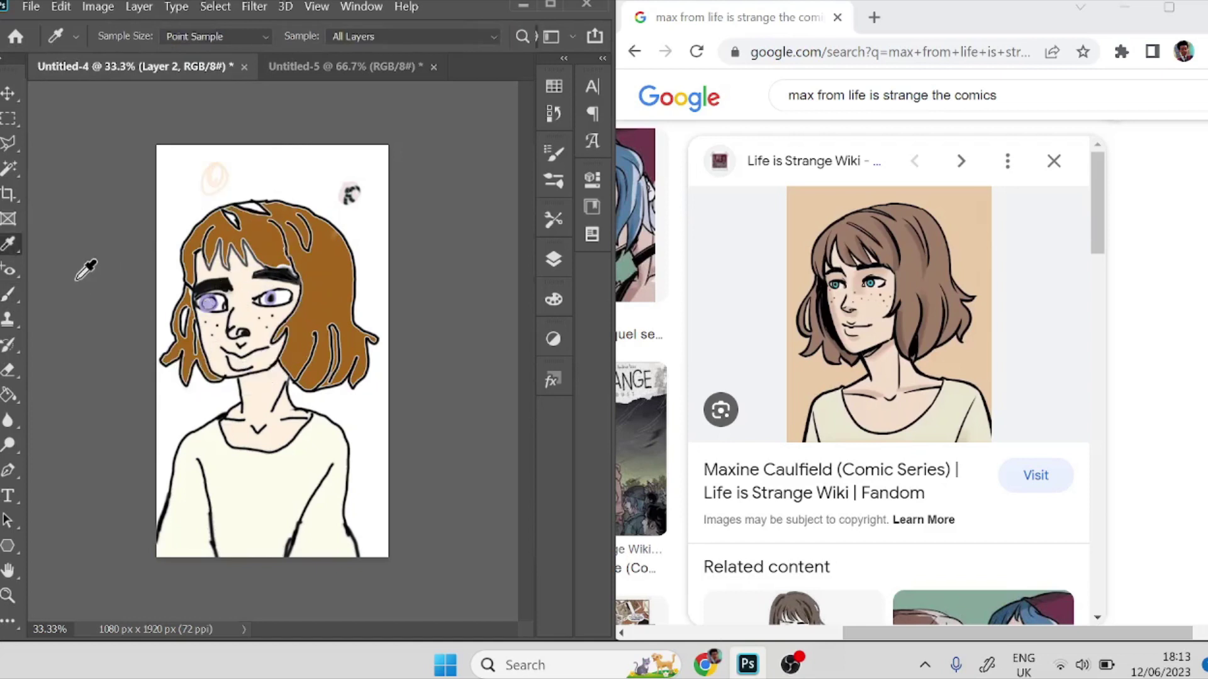
Dab a darker pupil into the repainted purple iris and erase a small white highlight in its centre.
{"action": "left_click", "coordinate": [8, 295]}
{"action": "left_click", "coordinate": [208, 303]}
{"action": "key", "text": "e"}
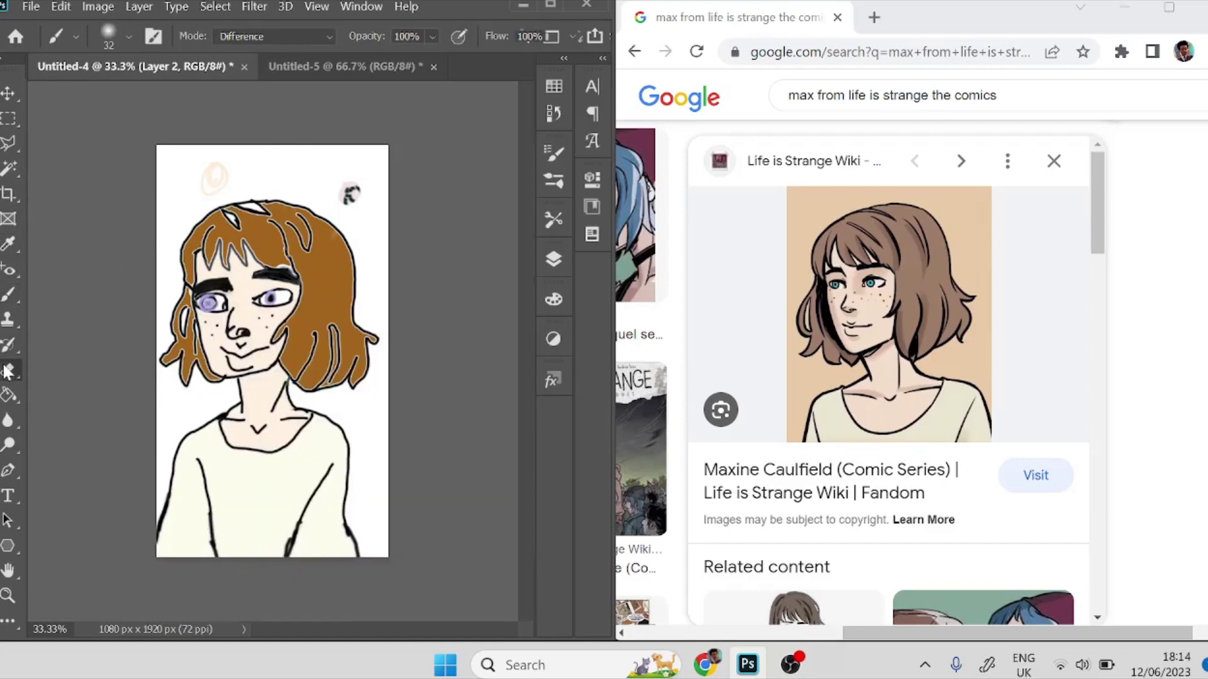
{"action": "right_click", "coordinate": [207, 302]}
{"action": "key", "text": "Return"}
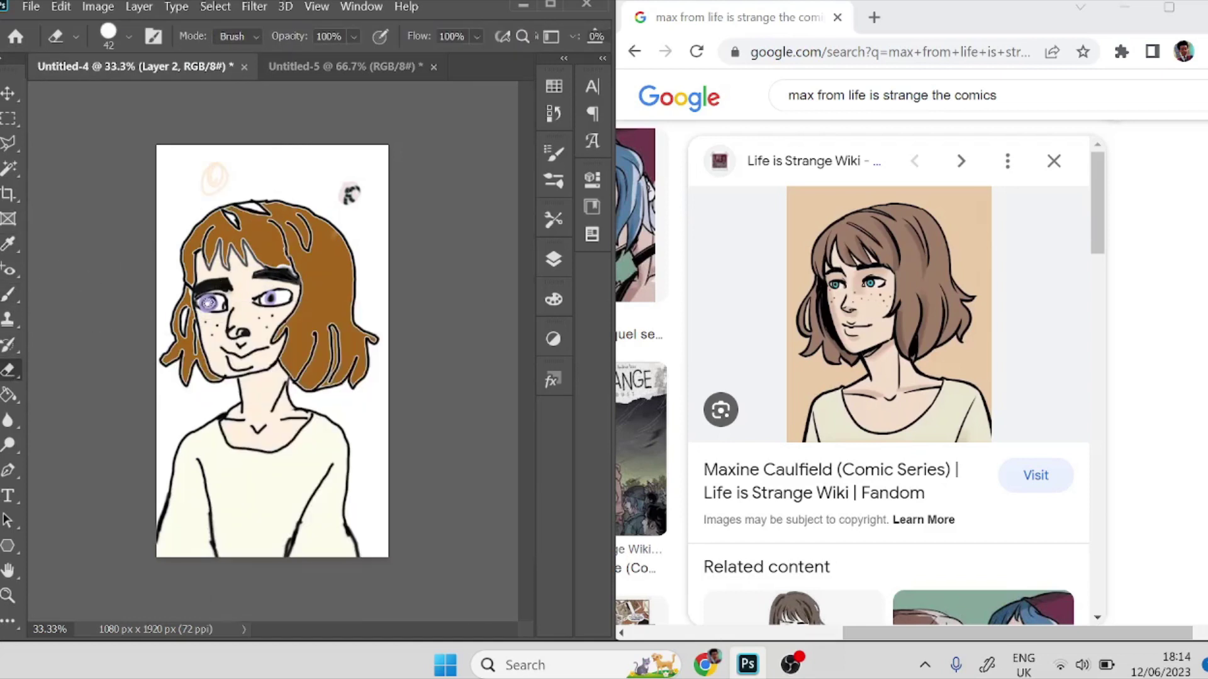
Sample a darker colour and brush it around the highlight in the purple iris on the short-hair side.
{"action": "left_click", "coordinate": [9, 246]}
{"action": "right_click", "coordinate": [219, 284]}
{"action": "left_click", "coordinate": [119, 277]}
{"action": "left_click", "coordinate": [8, 295]}
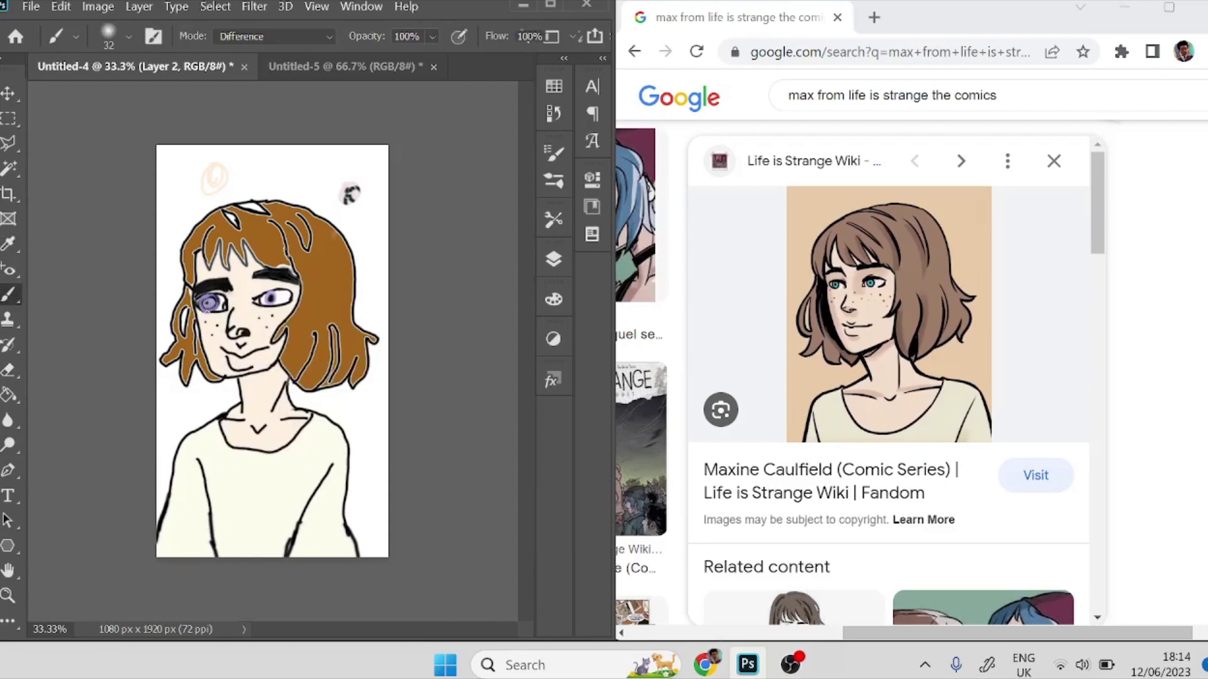
Clear the purple iris on the short-hair side with the Magic Eraser.
{"action": "left_click", "coordinate": [208, 307]}
{"action": "key", "text": "ctrl+plus"}
{"action": "key", "text": "ctrl+plus"}
{"action": "left_click", "coordinate": [7, 370]}
{"action": "left_click", "coordinate": [45, 385]}
{"action": "right_click", "coordinate": [8, 371]}
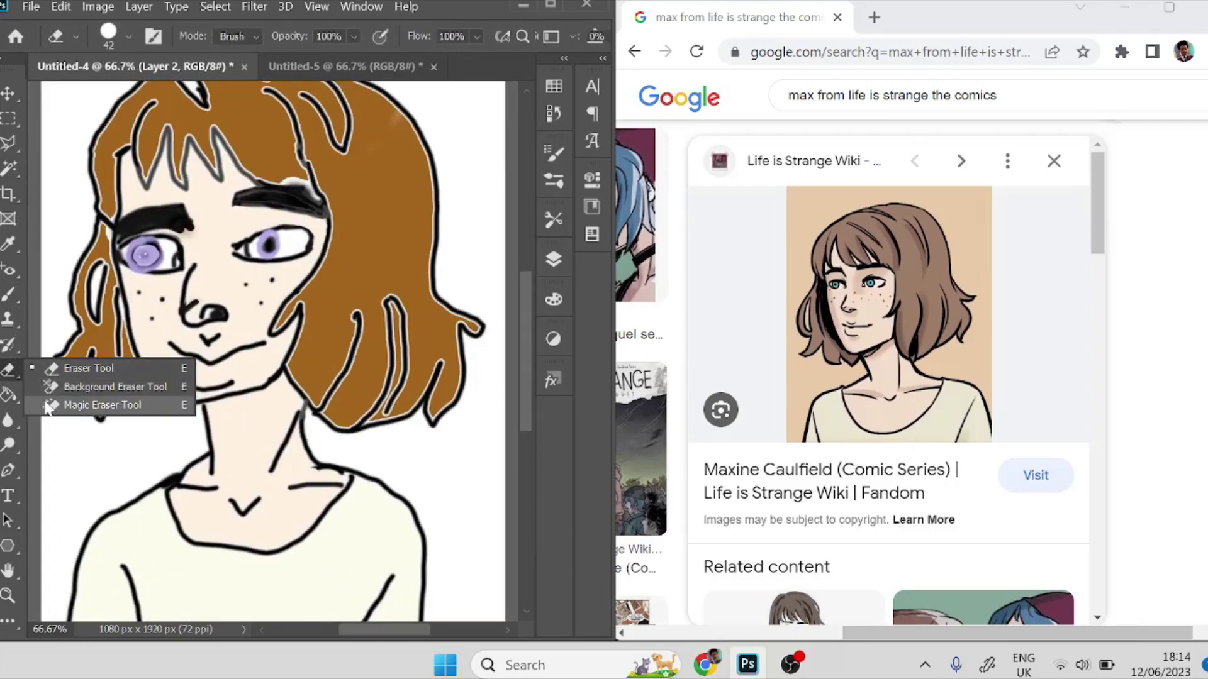
{"action": "left_click", "coordinate": [103, 405]}
{"action": "left_click", "coordinate": [144, 254]}
{"action": "left_click", "coordinate": [144, 254]}
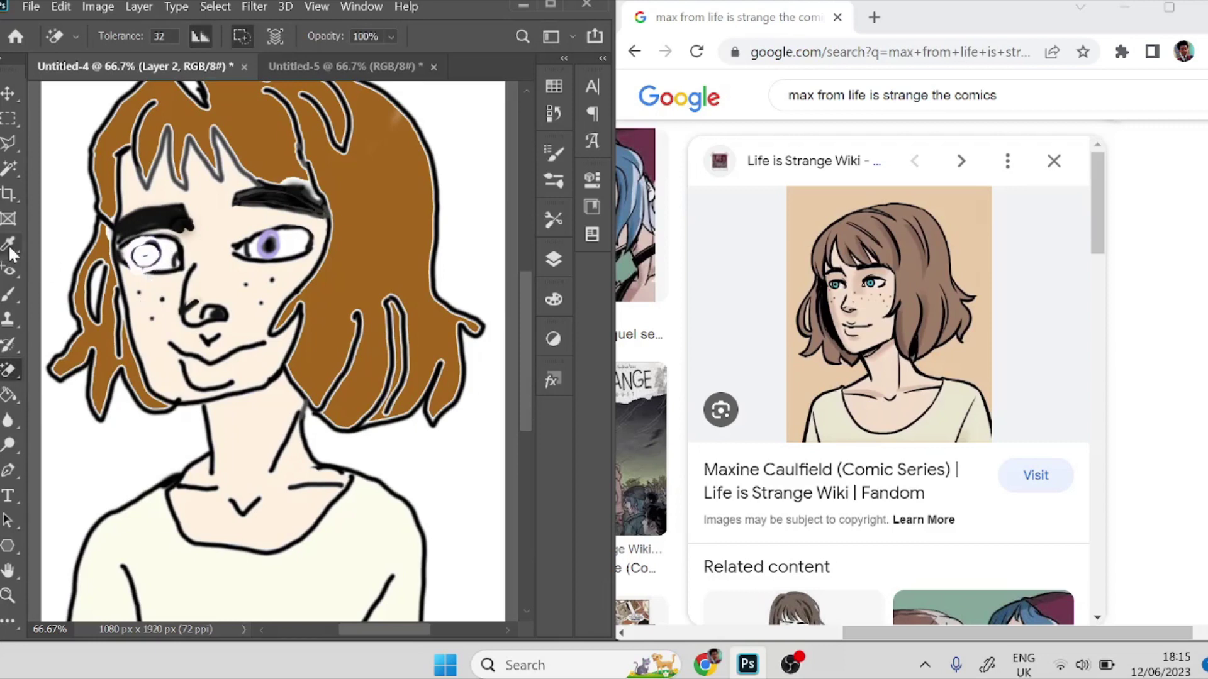
Shrink the brush to 12, choose a light turquoise, and paint the iris on the short-hair side.
{"action": "left_click", "coordinate": [9, 294]}
{"action": "left_click", "coordinate": [126, 39]}
{"action": "left_click", "coordinate": [495, 222]}
{"action": "left_click", "coordinate": [551, 297]}
{"action": "left_click", "coordinate": [146, 269]}
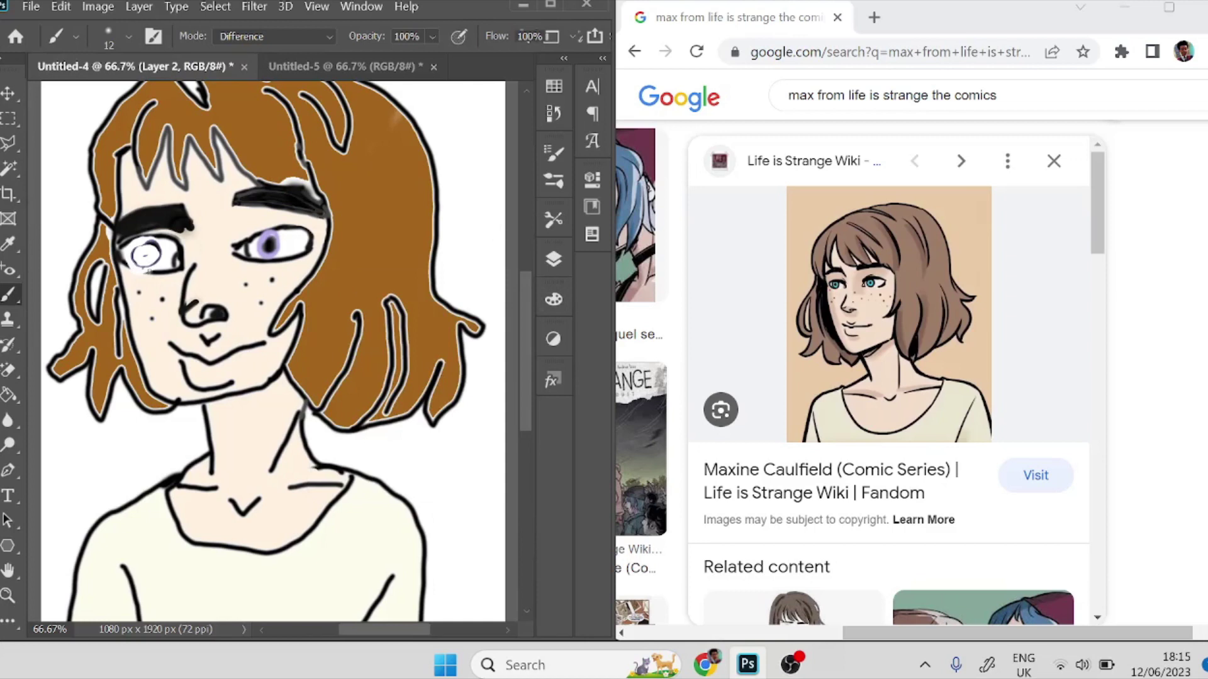
{"action": "left_click", "coordinate": [553, 298]}
{"action": "left_click", "coordinate": [553, 299]}
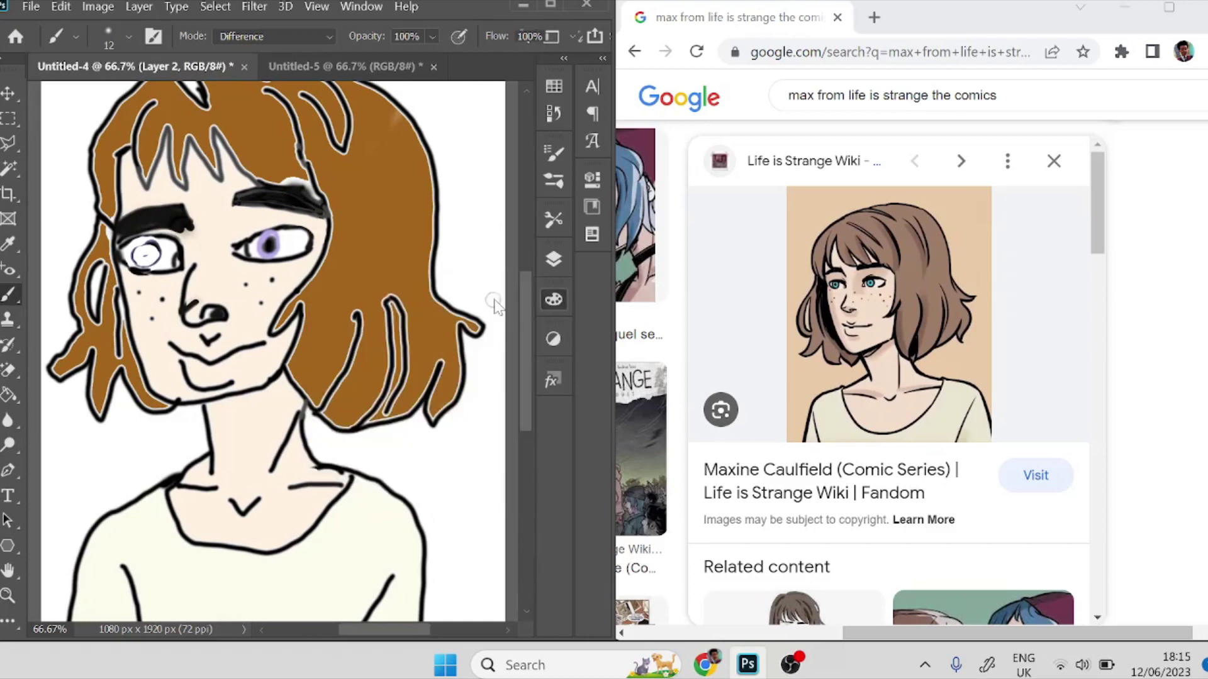
{"action": "left_click", "coordinate": [146, 255]}
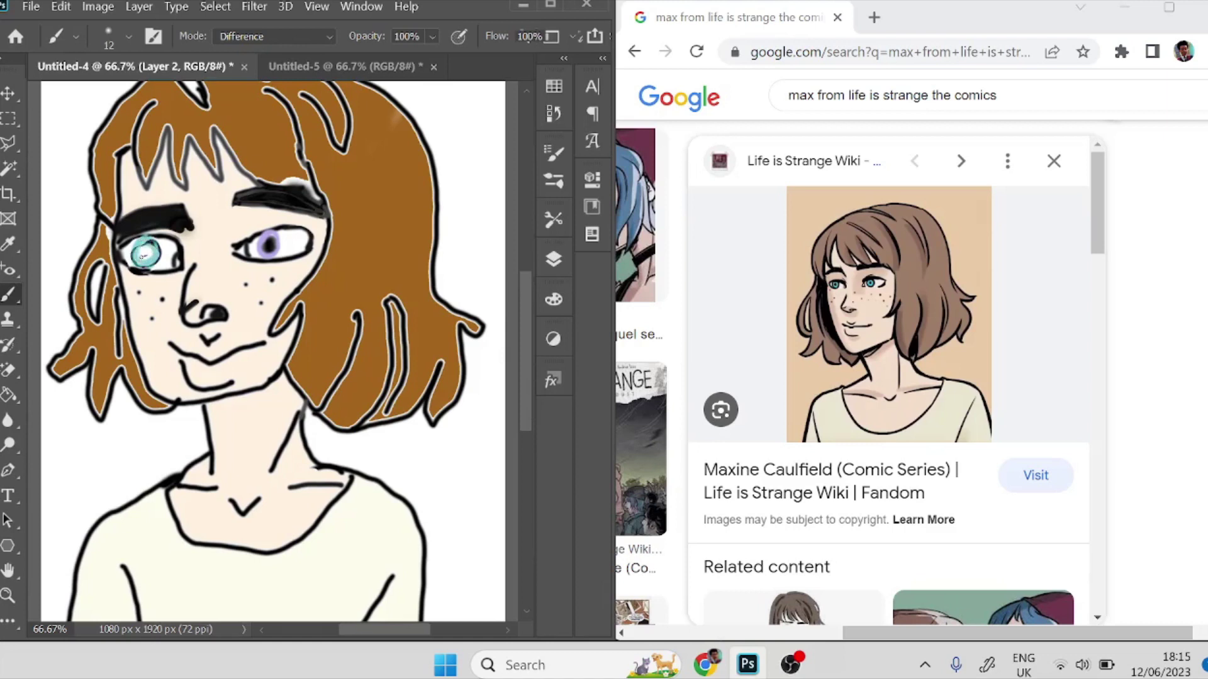
Erase parts of the turquoise iris's centre with the Eraser and brush over it again.
{"action": "left_click", "coordinate": [9, 371]}
{"action": "right_click", "coordinate": [10, 371]}
{"action": "left_click", "coordinate": [63, 387]}
{"action": "right_click", "coordinate": [8, 370]}
{"action": "left_click", "coordinate": [66, 368]}
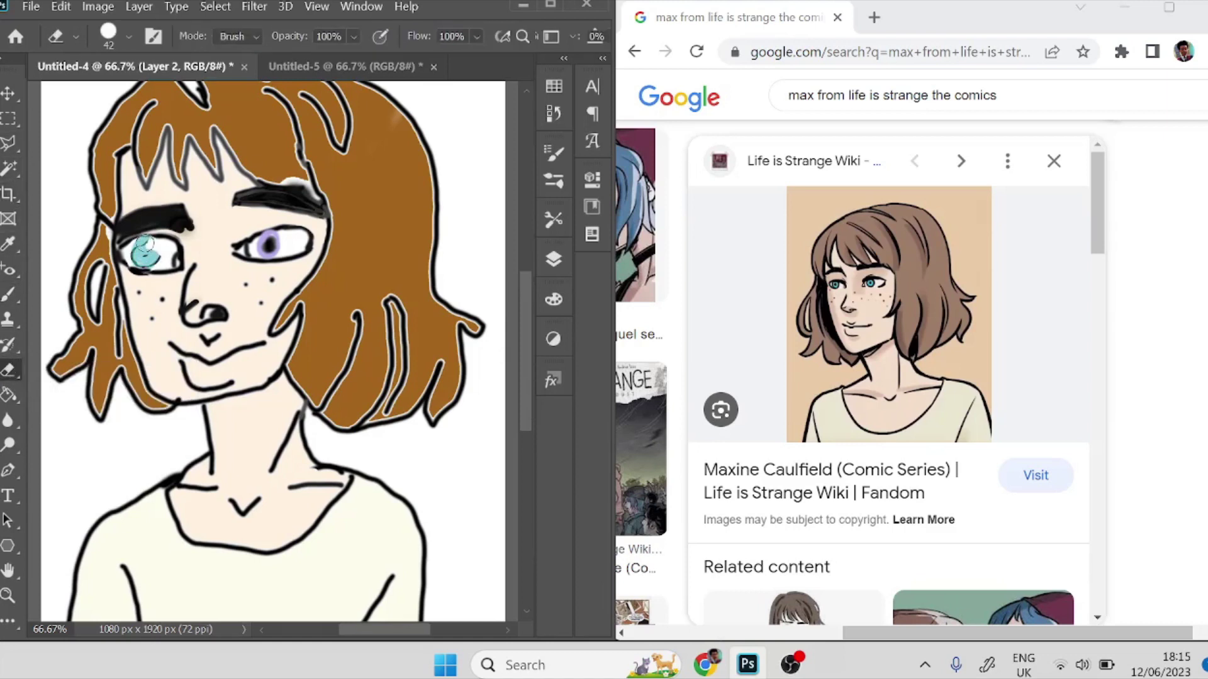
{"action": "left_click", "coordinate": [8, 294]}
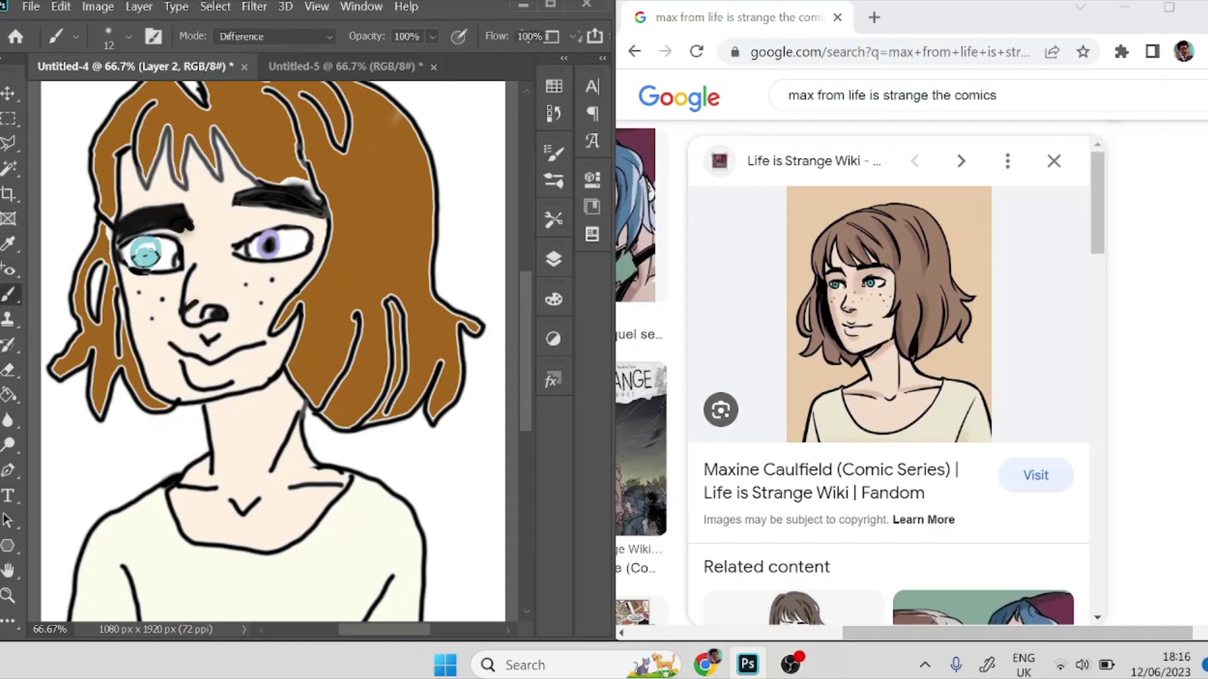
{"action": "key", "text": "e"}
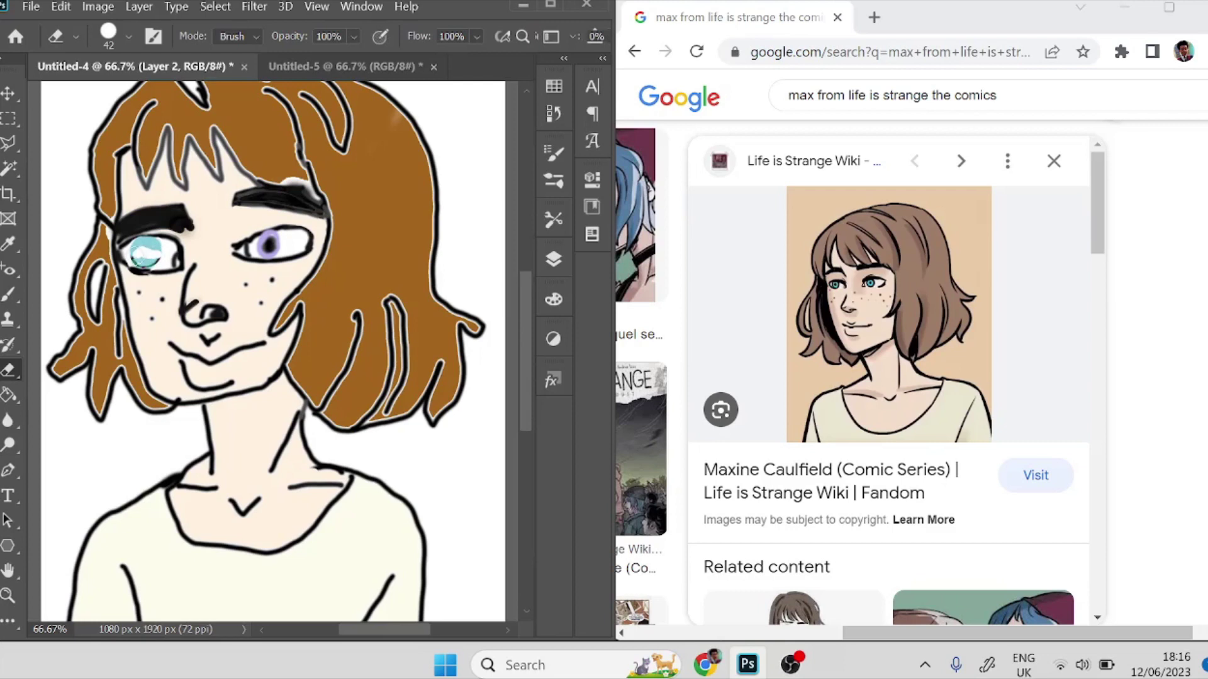
Clear the turquoise iris on the short-hair side with the Magic Eraser and return to the brush.
{"action": "right_click", "coordinate": [8, 376]}
{"action": "left_click", "coordinate": [76, 387]}
{"action": "right_click", "coordinate": [8, 373]}
{"action": "left_click", "coordinate": [94, 407]}
{"action": "left_click", "coordinate": [143, 245]}
{"action": "left_click", "coordinate": [8, 245]}
{"action": "key", "text": "b"}
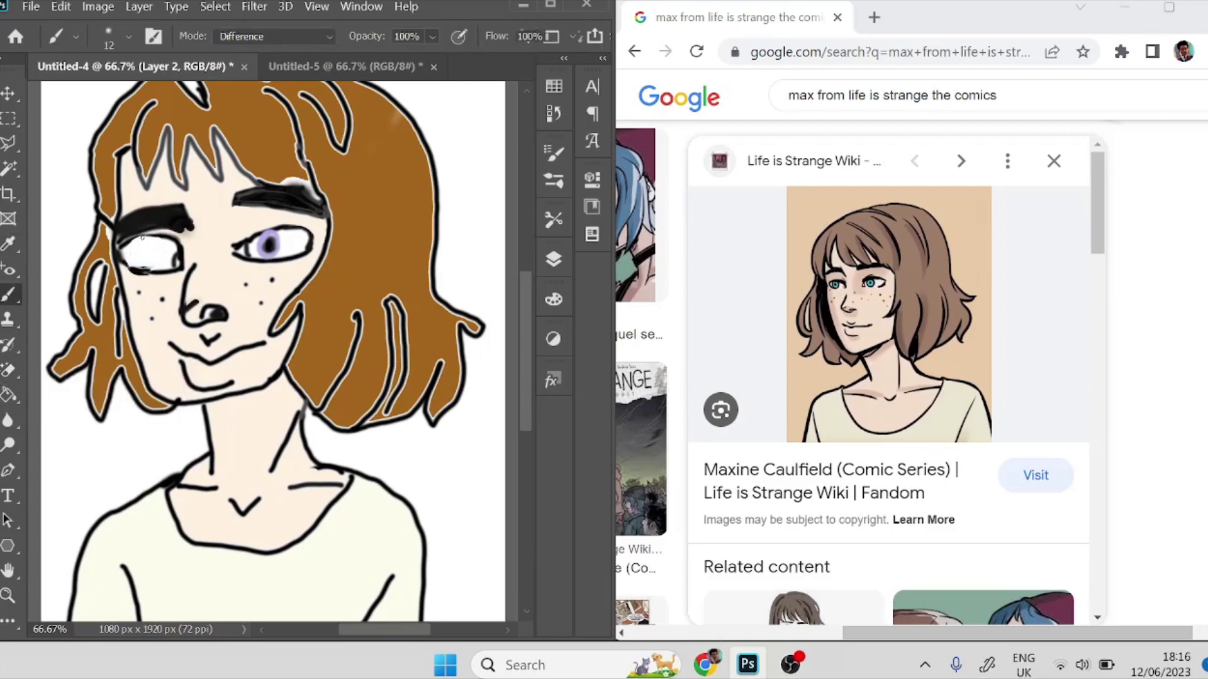
Repaint the iris on the short-hair side in turquoise and give it a small dark pupil.
{"action": "left_click_drag", "start_coordinate": [159, 256], "coordinate": [145, 253]}
{"action": "right_click", "coordinate": [8, 376]}
{"action": "left_click", "coordinate": [50, 367]}
{"action": "left_click", "coordinate": [146, 254]}
{"action": "key", "text": "b"}
Clear the purple iris on the long-hair side with the Magic Eraser and repaint it in the turquoise sampled from the other eye.
{"action": "right_click", "coordinate": [11, 371]}
{"action": "left_click", "coordinate": [88, 405]}
{"action": "left_click", "coordinate": [268, 246]}
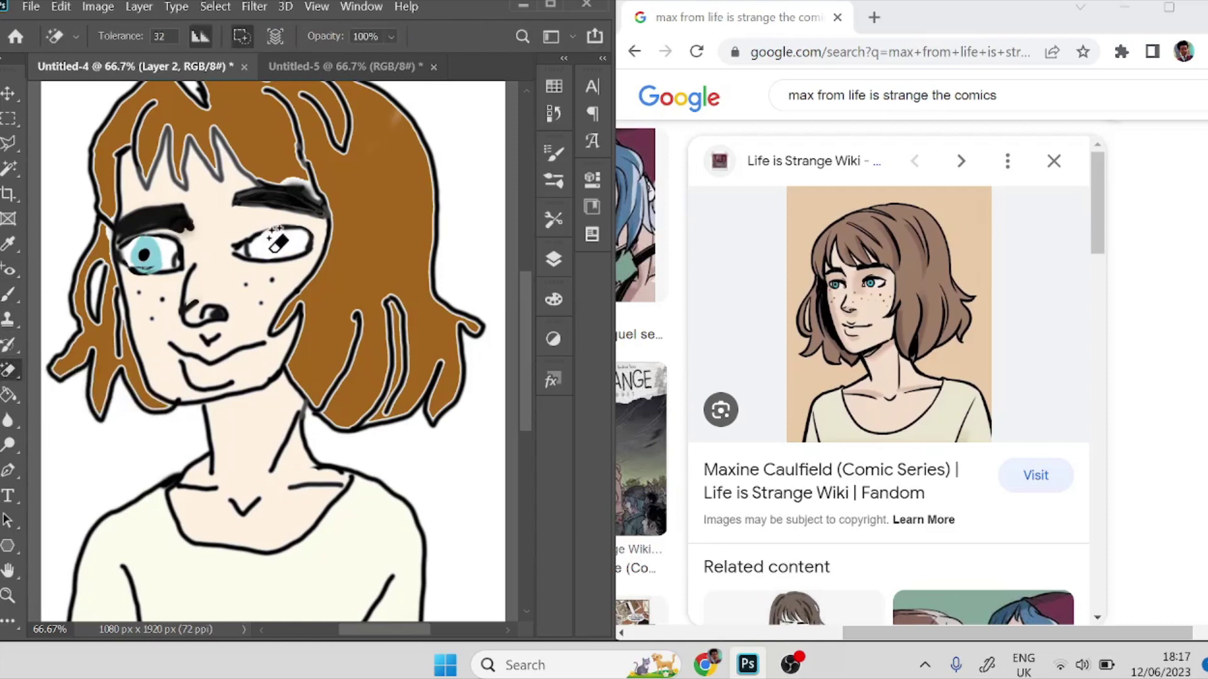
{"action": "key", "text": "b"}
{"action": "left_click", "coordinate": [8, 245]}
{"action": "left_click", "coordinate": [165, 254]}
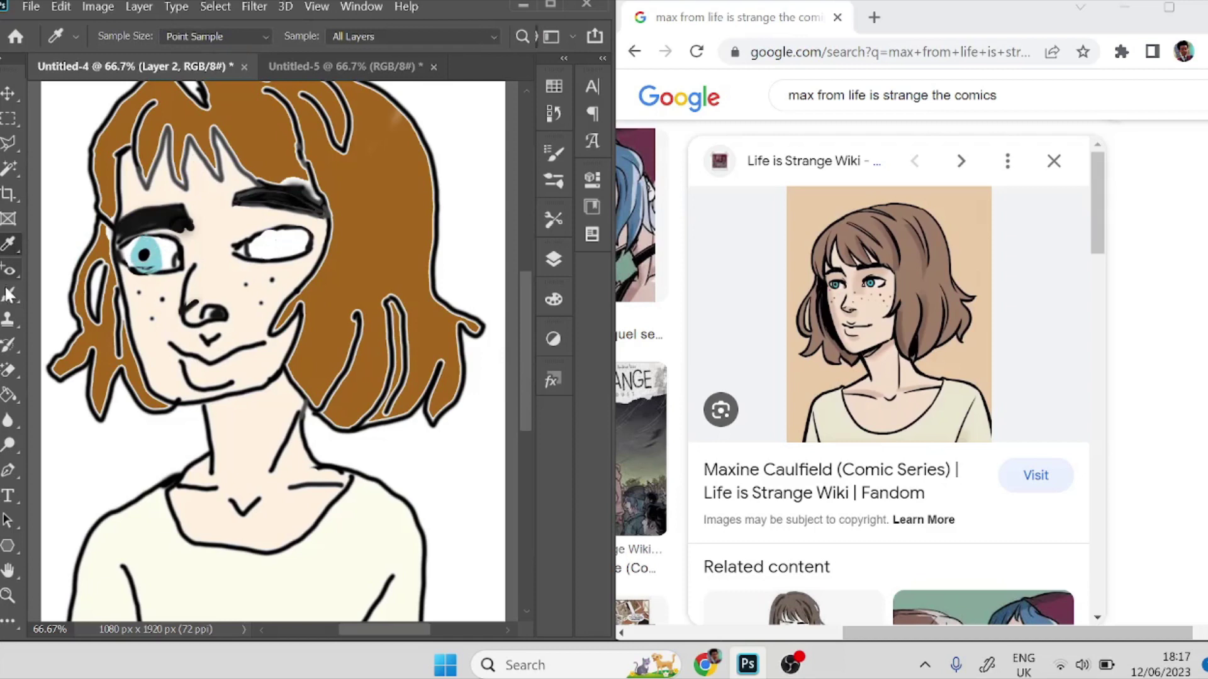
{"action": "left_click", "coordinate": [7, 292]}
{"action": "left_click_drag", "start_coordinate": [264, 236], "coordinate": [260, 250]}
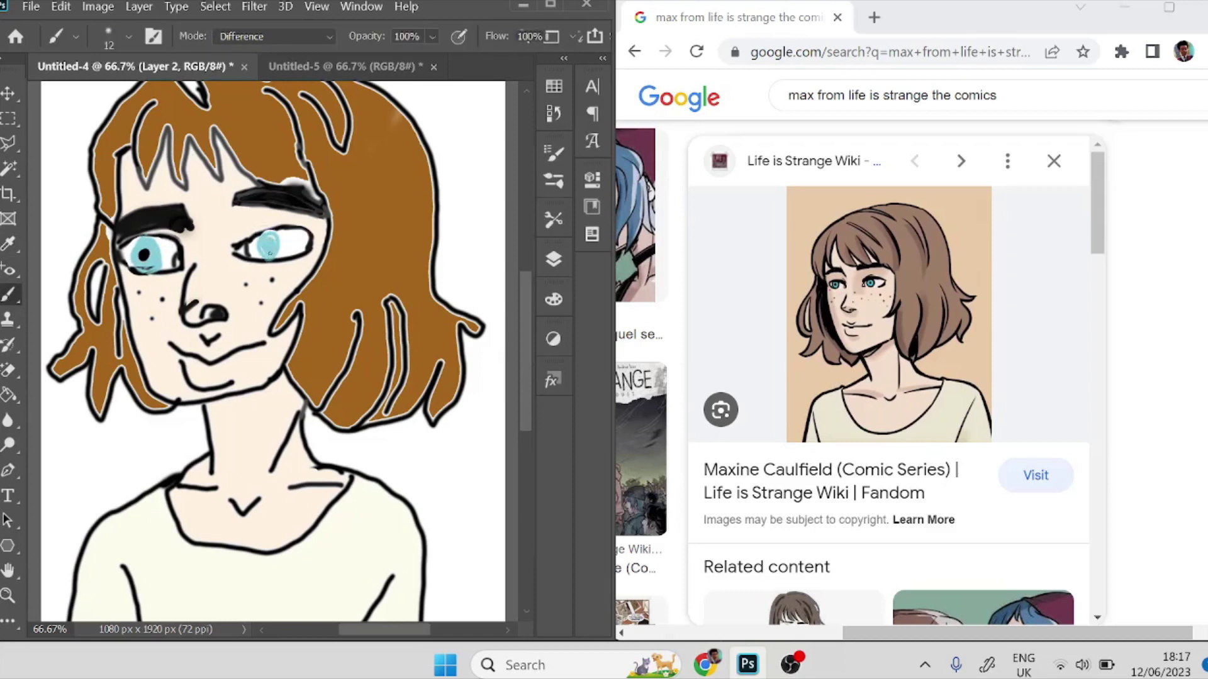
Add a dark pupil to the iris on the long-hair side and outline both turquoise irises in the same dark colour.
{"action": "key", "text": "e"}
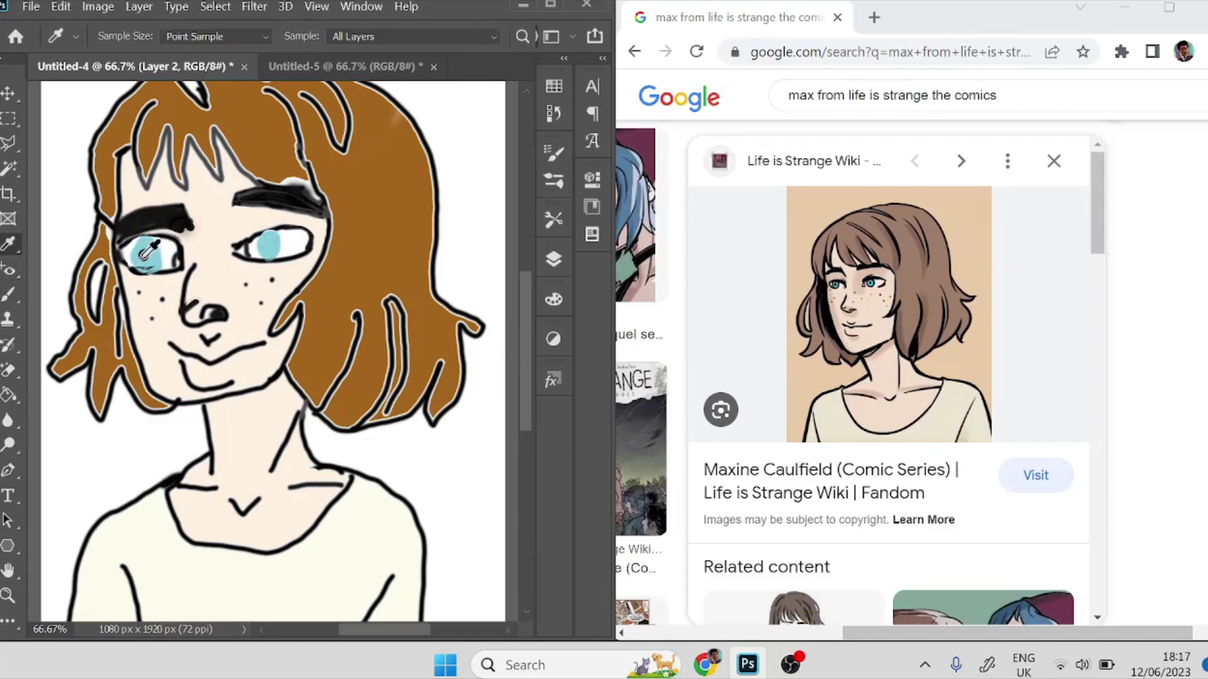
{"action": "right_click", "coordinate": [267, 245]}
{"action": "key", "text": "Escape"}
{"action": "key", "text": "b"}
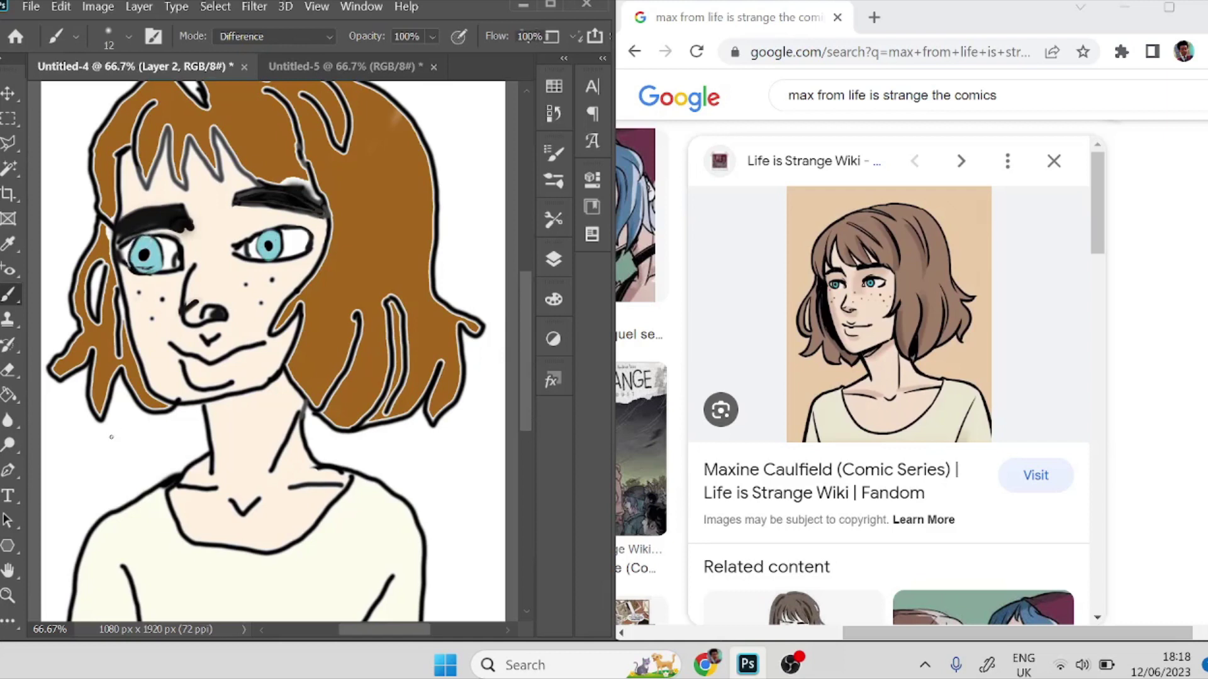
Try to brush a sampled colour around the white gap in the short-side hair loop, and undo the strokes.
{"action": "key", "text": "i"}
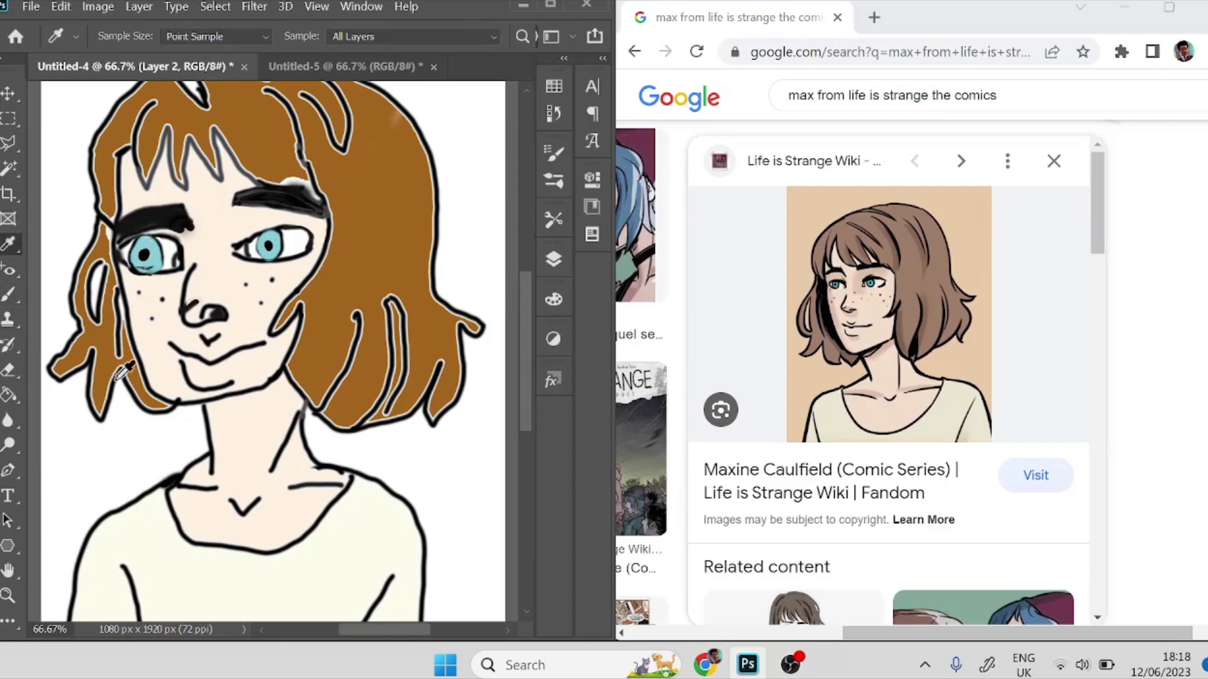
{"action": "left_click", "coordinate": [7, 298]}
{"action": "mouse_move", "coordinate": [106, 269]}
{"action": "left_mouse_down"}
{"action": "mouse_move", "coordinate": [100, 315]}
{"action": "mouse_move", "coordinate": [126, 337]}
{"action": "mouse_move", "coordinate": [100, 312]}
{"action": "left_mouse_up"}
{"action": "key", "text": "ctrl+z"}
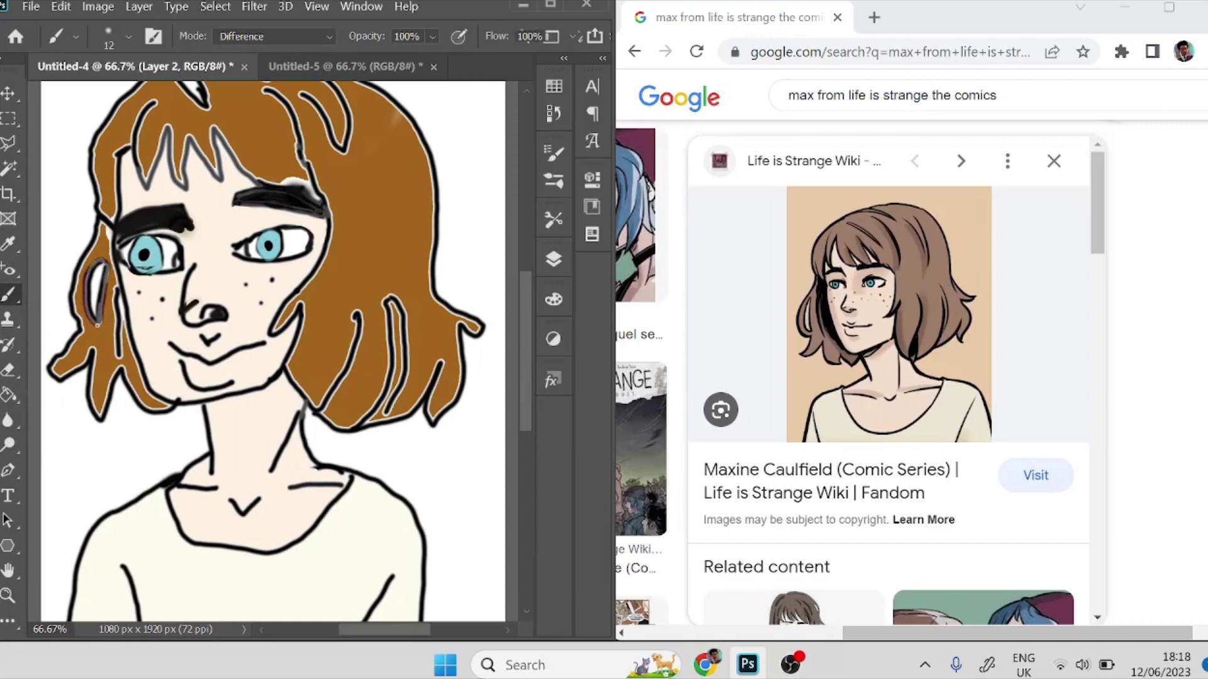
{"action": "key", "text": "ctrl+z"}
Set the brush colour to black and paint over the white edges along the outer hair outline and the strand near the crown.
{"action": "left_click", "coordinate": [553, 299]}
{"action": "left_click_drag", "start_coordinate": [378, 446], "coordinate": [312, 507]}
{"action": "left_click", "coordinate": [496, 292]}
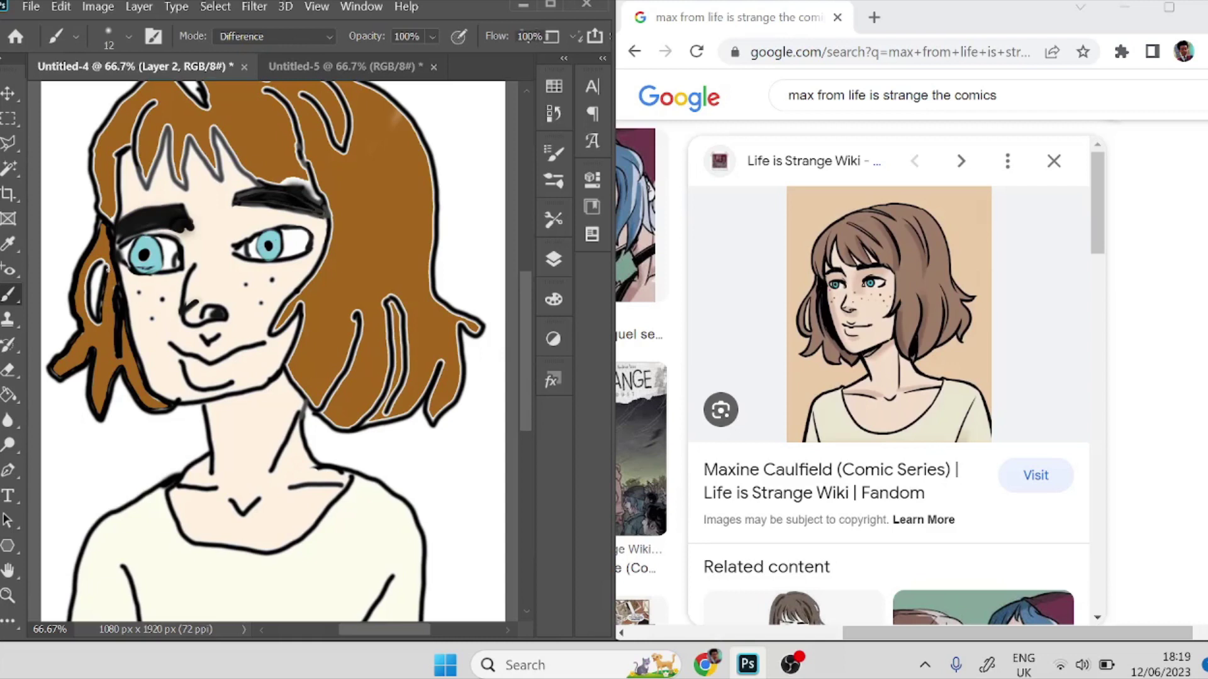
{"action": "scroll", "coordinate": [270, 353], "scroll_direction": "up", "scroll_amount": 1}
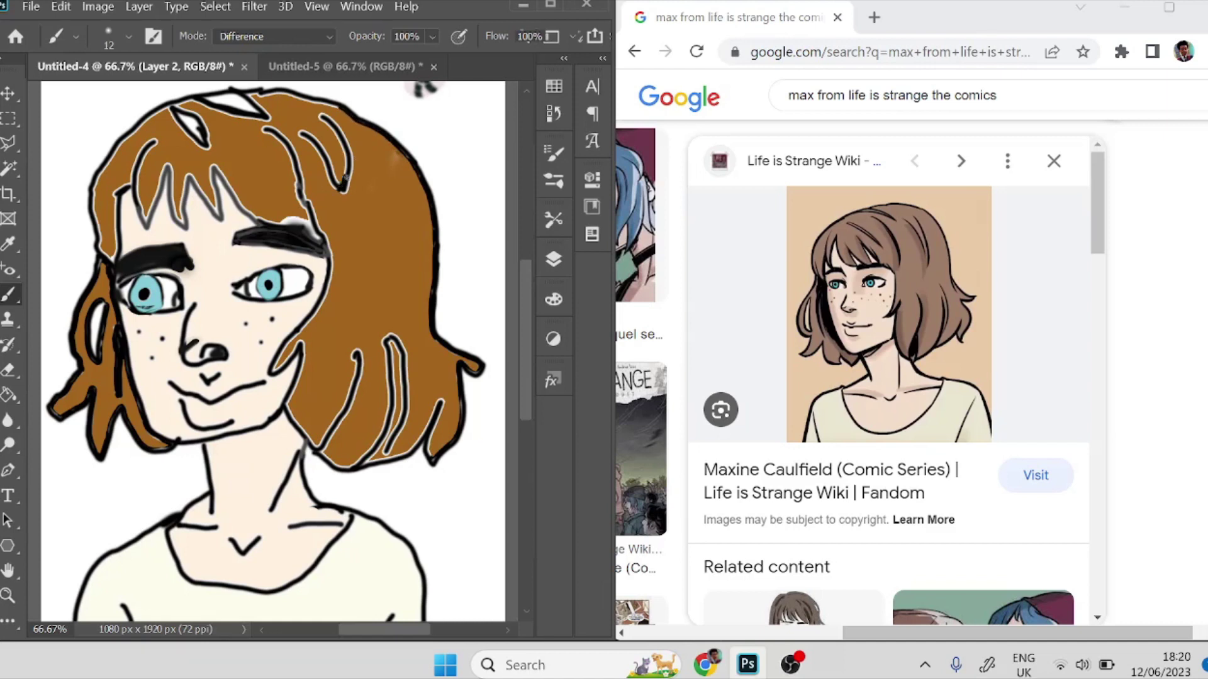
{"action": "left_click_drag", "start_coordinate": [340, 137], "coordinate": [319, 114]}
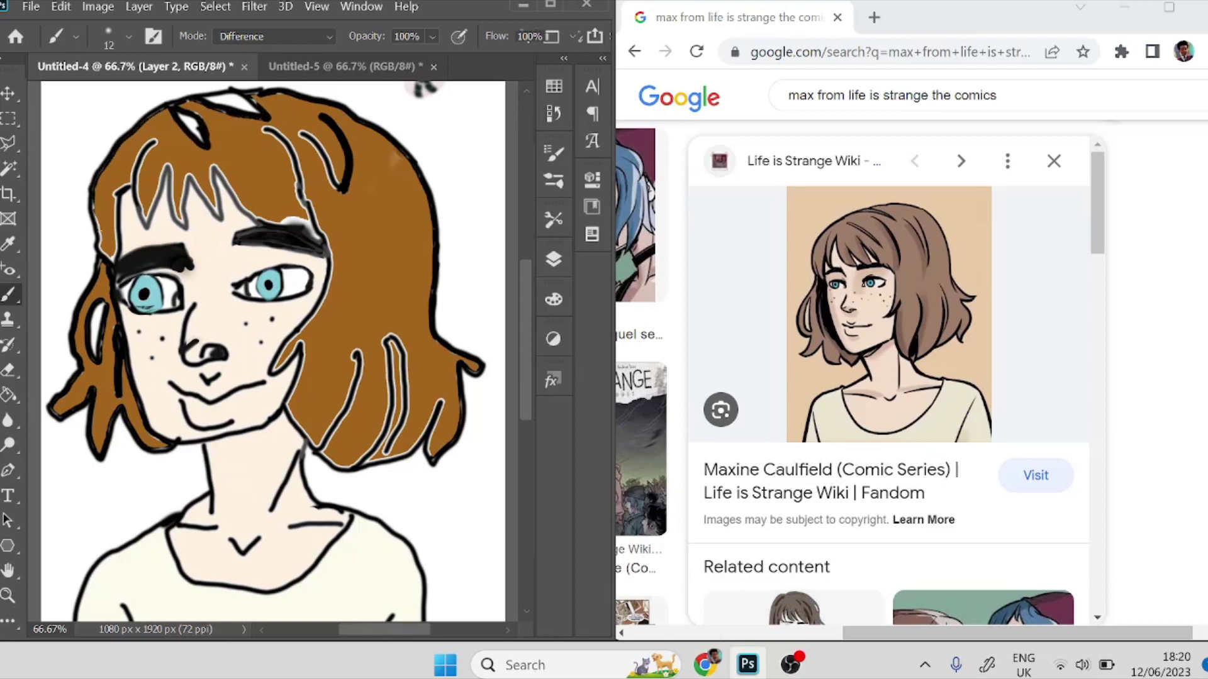
Paint black over the white edges of the fringe lines and the parting that runs down beside the face.
{"action": "left_click_drag", "start_coordinate": [116, 237], "coordinate": [125, 188]}
{"action": "mouse_move", "coordinate": [147, 139]}
{"action": "left_mouse_down"}
{"action": "mouse_move", "coordinate": [143, 218]}
{"action": "mouse_move", "coordinate": [158, 182]}
{"action": "mouse_move", "coordinate": [176, 189]}
{"action": "mouse_move", "coordinate": [180, 218]}
{"action": "mouse_move", "coordinate": [192, 171]}
{"action": "mouse_move", "coordinate": [220, 214]}
{"action": "mouse_move", "coordinate": [215, 164]}
{"action": "left_mouse_up"}
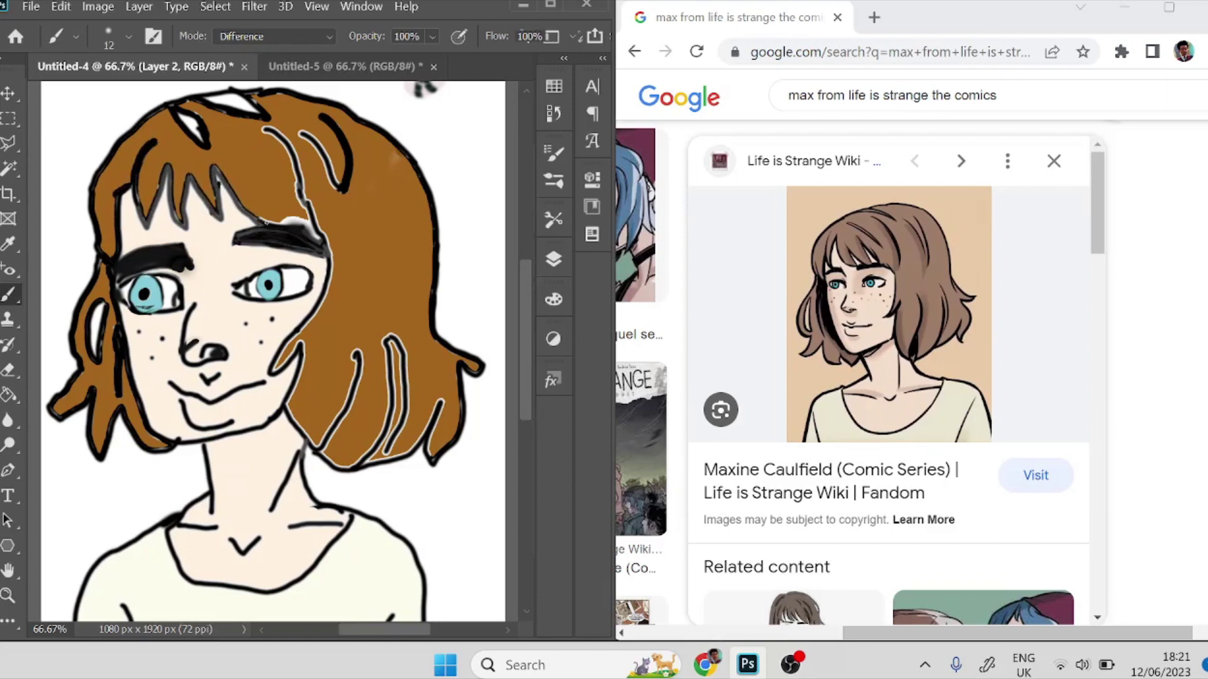
{"action": "mouse_move", "coordinate": [285, 221]}
{"action": "left_mouse_down"}
{"action": "mouse_move", "coordinate": [313, 231]}
{"action": "mouse_move", "coordinate": [291, 223]}
{"action": "mouse_move", "coordinate": [320, 240]}
{"action": "mouse_move", "coordinate": [285, 147]}
{"action": "mouse_move", "coordinate": [257, 129]}
{"action": "left_mouse_up"}
{"action": "left_click_drag", "start_coordinate": [302, 183], "coordinate": [328, 255]}
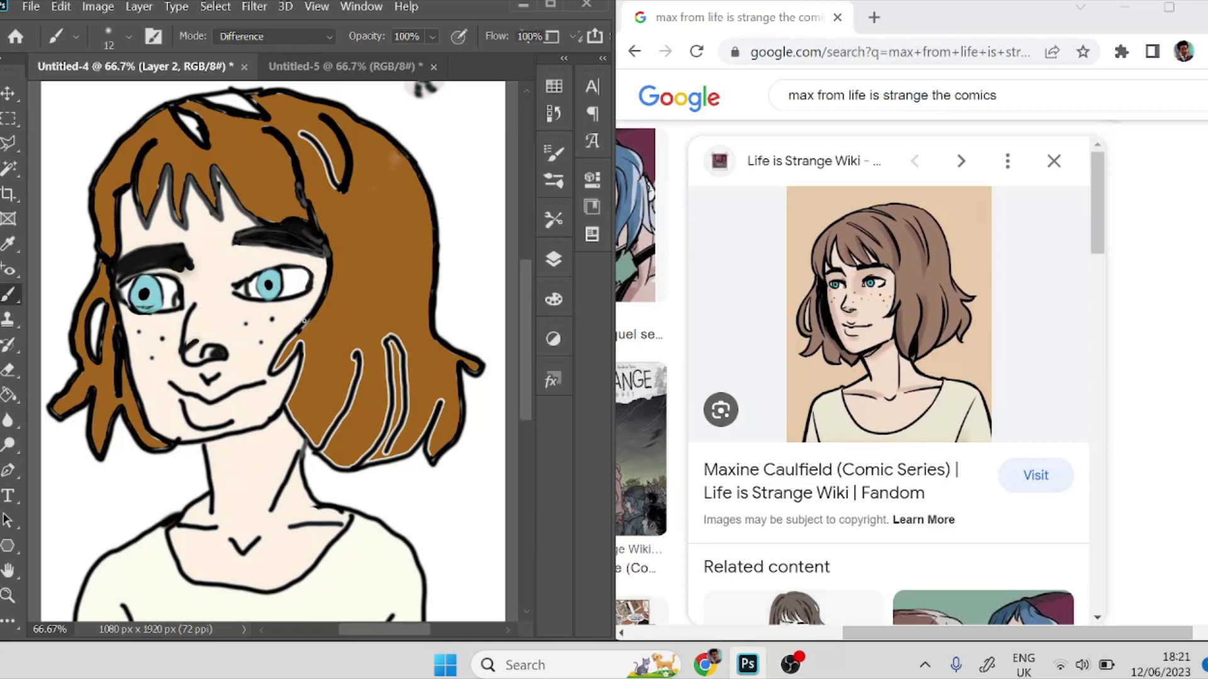
Paint black over the white edges of the strand lines in the lower long side of the hair.
{"action": "mouse_move", "coordinate": [286, 343]}
{"action": "left_mouse_down"}
{"action": "mouse_move", "coordinate": [272, 373]}
{"action": "mouse_move", "coordinate": [301, 358]}
{"action": "mouse_move", "coordinate": [284, 411]}
{"action": "mouse_move", "coordinate": [310, 440]}
{"action": "mouse_move", "coordinate": [337, 416]}
{"action": "mouse_move", "coordinate": [365, 351]}
{"action": "mouse_move", "coordinate": [331, 455]}
{"action": "left_mouse_up"}
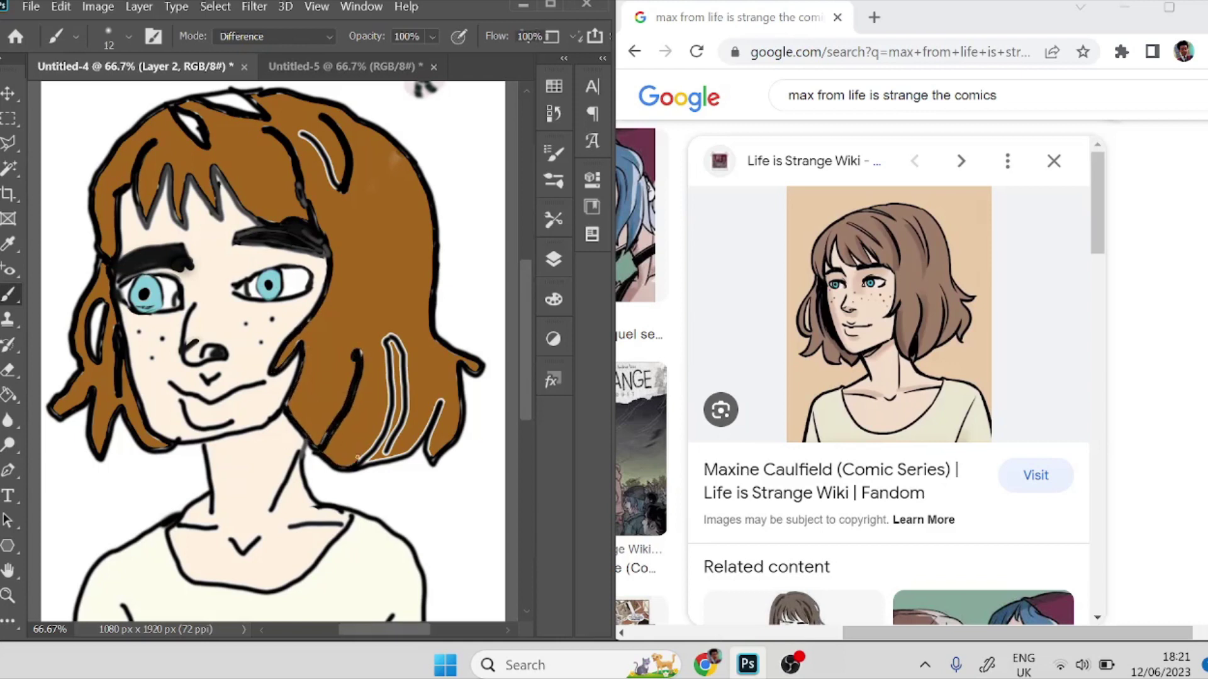
{"action": "mouse_move", "coordinate": [382, 351]}
{"action": "left_mouse_down"}
{"action": "mouse_move", "coordinate": [415, 441]}
{"action": "mouse_move", "coordinate": [443, 397]}
{"action": "mouse_move", "coordinate": [434, 460]}
{"action": "mouse_move", "coordinate": [404, 428]}
{"action": "mouse_move", "coordinate": [387, 466]}
{"action": "left_mouse_up"}
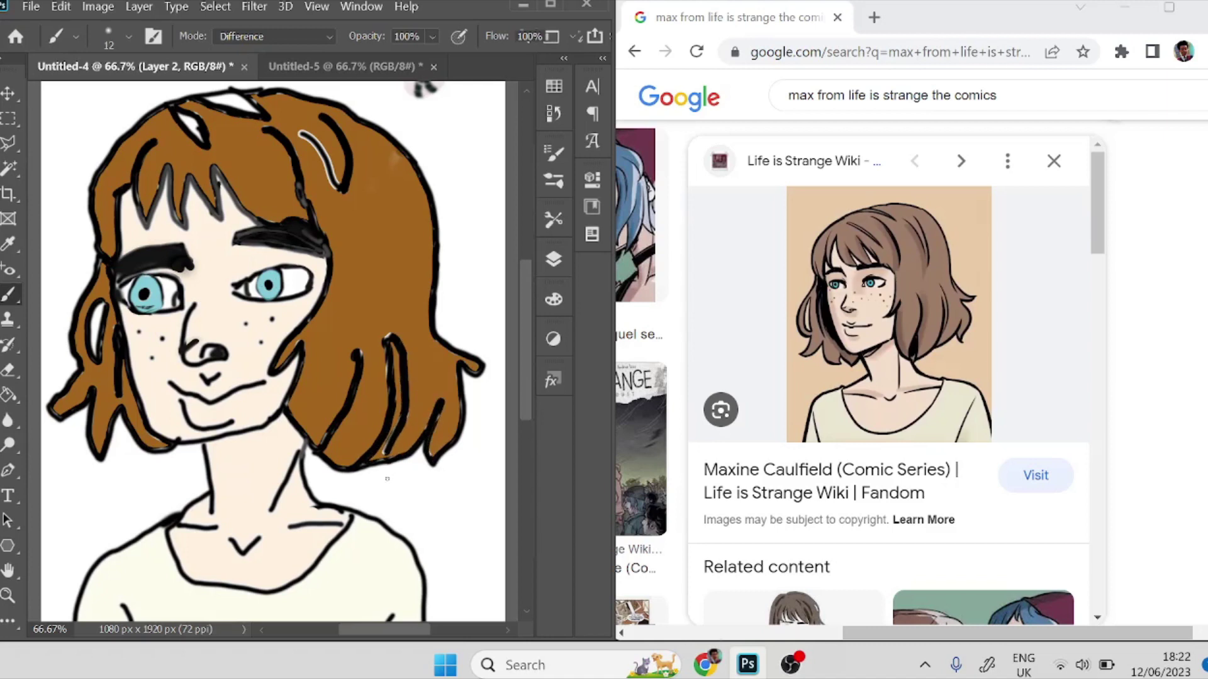
{"action": "left_click_drag", "start_coordinate": [388, 375], "coordinate": [388, 361]}
Sample the orange-brown hair colour and fill the two white gaps at the crown with the Paint Bucket.
{"action": "left_click", "coordinate": [7, 245]}
{"action": "left_click", "coordinate": [107, 213]}
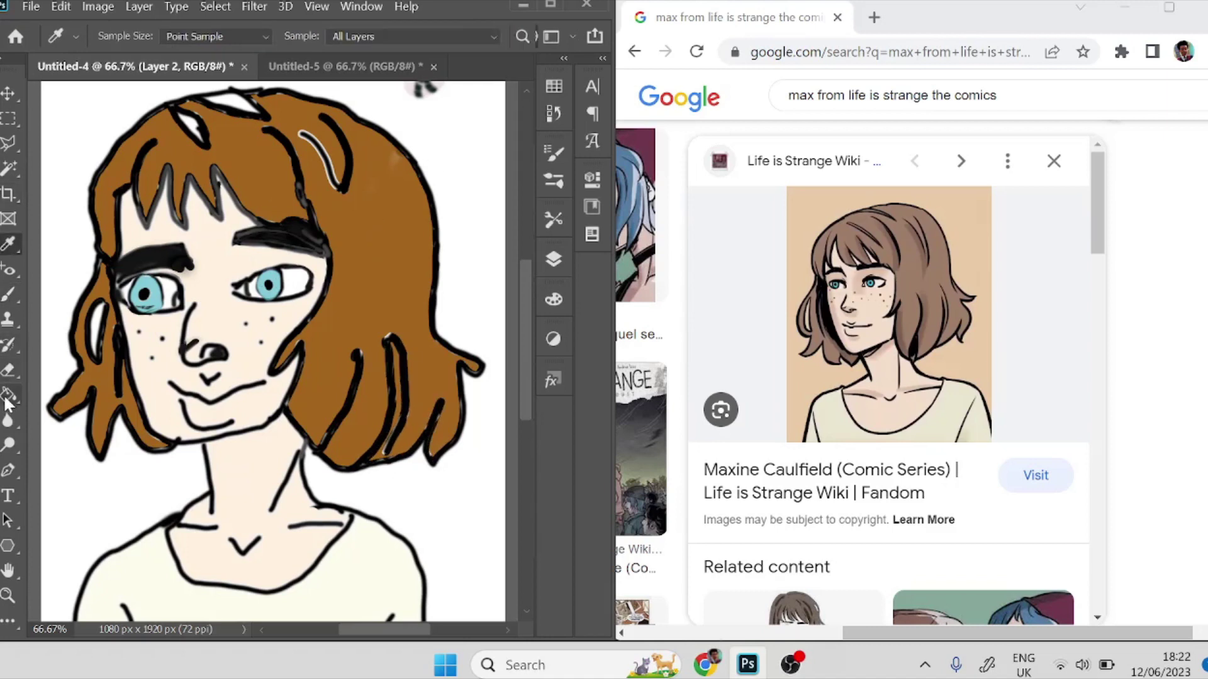
{"action": "left_click", "coordinate": [7, 397]}
{"action": "left_click", "coordinate": [234, 104]}
{"action": "left_click", "coordinate": [194, 127]}
Brush over the remaining white edges around the crown gaps and the inner strand on the long side.
{"action": "key", "text": "b"}
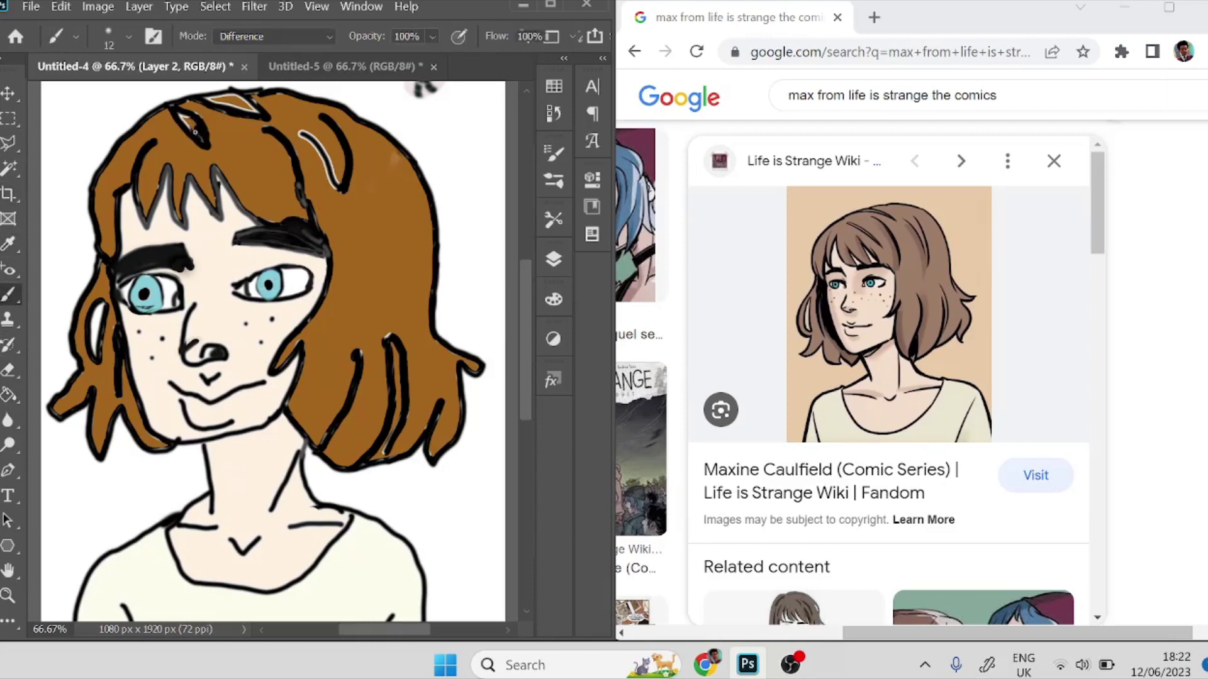
{"action": "left_click_drag", "start_coordinate": [229, 105], "coordinate": [247, 99]}
{"action": "left_click_drag", "start_coordinate": [338, 188], "coordinate": [302, 133]}
Try to erase around the iris on the short-hair side, and undo the strokes.
{"action": "left_click_drag", "start_coordinate": [526, 351], "coordinate": [527, 392]}
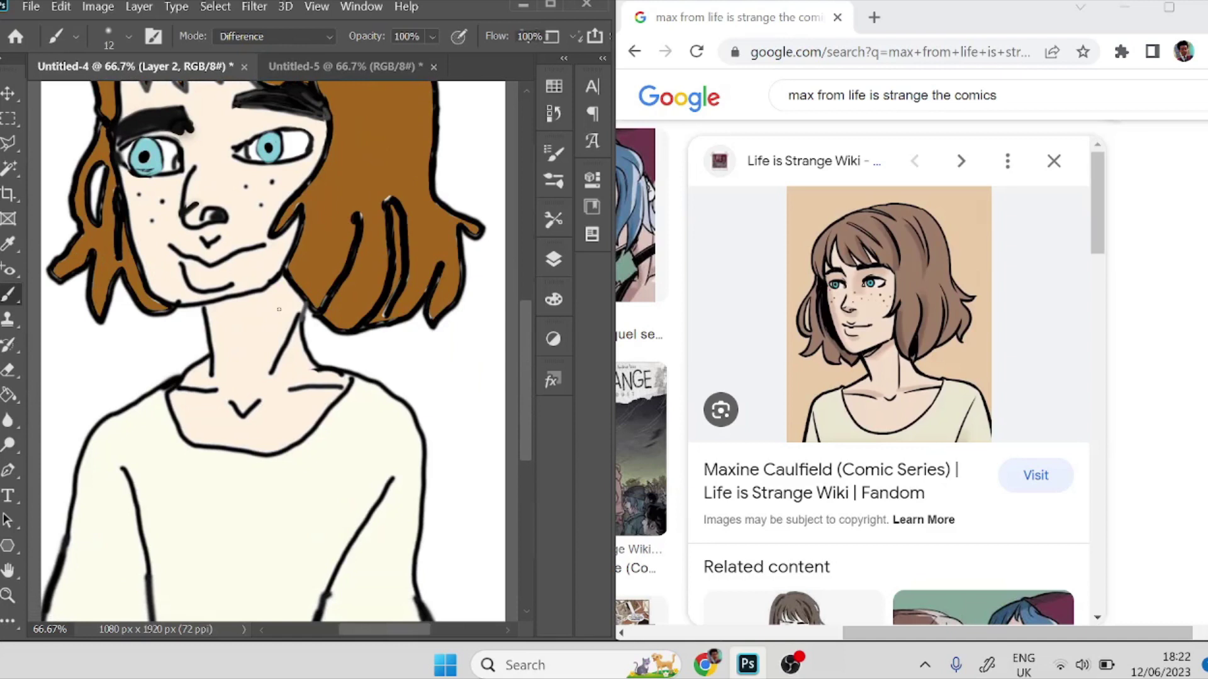
{"action": "left_click", "coordinate": [9, 370]}
{"action": "mouse_move", "coordinate": [159, 169]}
{"action": "left_mouse_down"}
{"action": "mouse_move", "coordinate": [134, 169]}
{"action": "mouse_move", "coordinate": [162, 168]}
{"action": "left_mouse_up"}
{"action": "left_click", "coordinate": [7, 294]}
{"action": "key", "text": "ctrl+z"}
{"action": "key", "text": "ctrl+z"}
Reduce the eraser size and erase along the lower part of the eye on the short-hair side.
{"action": "left_click", "coordinate": [8, 374]}
{"action": "left_click", "coordinate": [128, 36]}
{"action": "left_click_drag", "start_coordinate": [123, 102], "coordinate": [112, 102]}
{"action": "left_click", "coordinate": [501, 177]}
{"action": "left_click_drag", "start_coordinate": [156, 170], "coordinate": [132, 171]}
Sample a colour beside the iris on the short-hair side and touch up that eye with the brush.
{"action": "left_click", "coordinate": [9, 245]}
{"action": "left_click", "coordinate": [166, 171]}
{"action": "left_click", "coordinate": [9, 295]}
{"action": "left_click", "coordinate": [7, 247]}
{"action": "left_click", "coordinate": [9, 294]}
{"action": "key", "text": "ctrl+minus"}
{"action": "key", "text": "ctrl+minus"}
{"action": "key", "text": "ctrl+plus"}
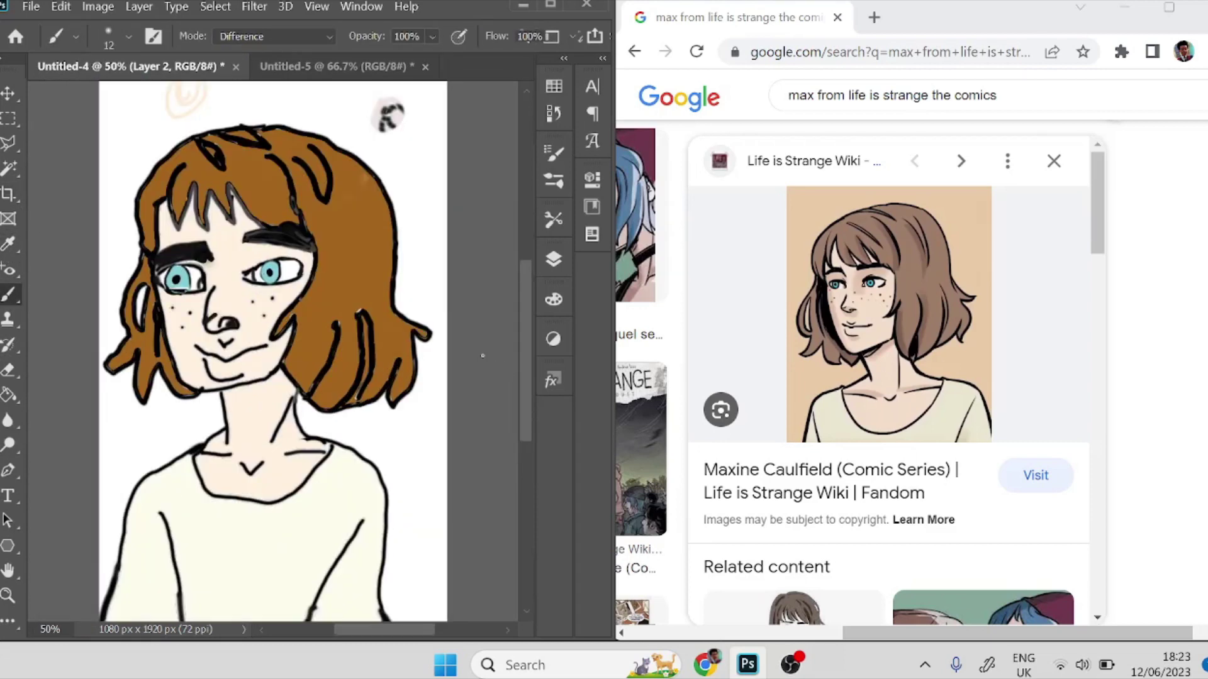
Fill the white gap in the short-side hair loop with the sampled orange-brown and brush its white edges with the sampled outline colour.
{"action": "left_click", "coordinate": [8, 245]}
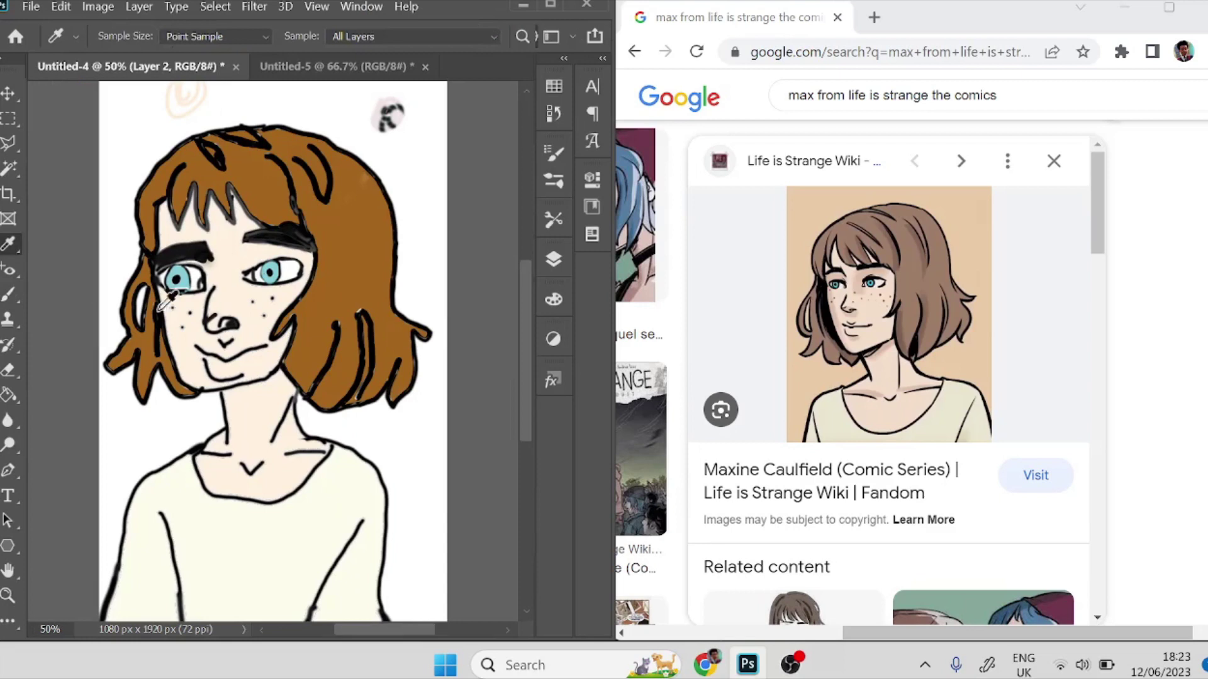
{"action": "left_click", "coordinate": [9, 168]}
{"action": "left_click", "coordinate": [7, 245]}
{"action": "left_click", "coordinate": [7, 399]}
{"action": "left_click", "coordinate": [142, 314]}
{"action": "left_click", "coordinate": [9, 246]}
{"action": "left_click", "coordinate": [153, 265]}
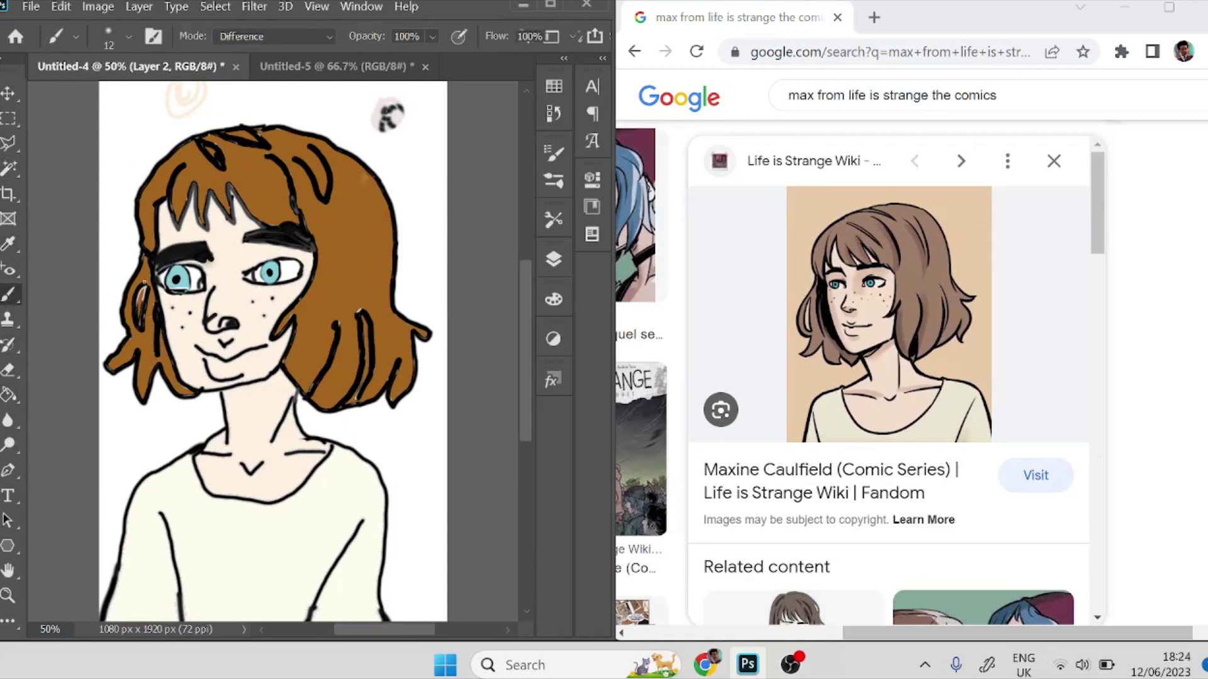
Set the eraser size to 77 and erase the black and peach test marks above the head.
{"action": "left_click", "coordinate": [9, 370]}
{"action": "mouse_move", "coordinate": [407, 126]}
{"action": "left_mouse_down"}
{"action": "mouse_move", "coordinate": [412, 98]}
{"action": "mouse_move", "coordinate": [355, 138]}
{"action": "left_mouse_up"}
{"action": "left_click", "coordinate": [128, 36]}
{"action": "left_click_drag", "start_coordinate": [111, 104], "coordinate": [125, 104]}
{"action": "left_click", "coordinate": [415, 103]}
{"action": "left_click_drag", "start_coordinate": [414, 103], "coordinate": [368, 110]}
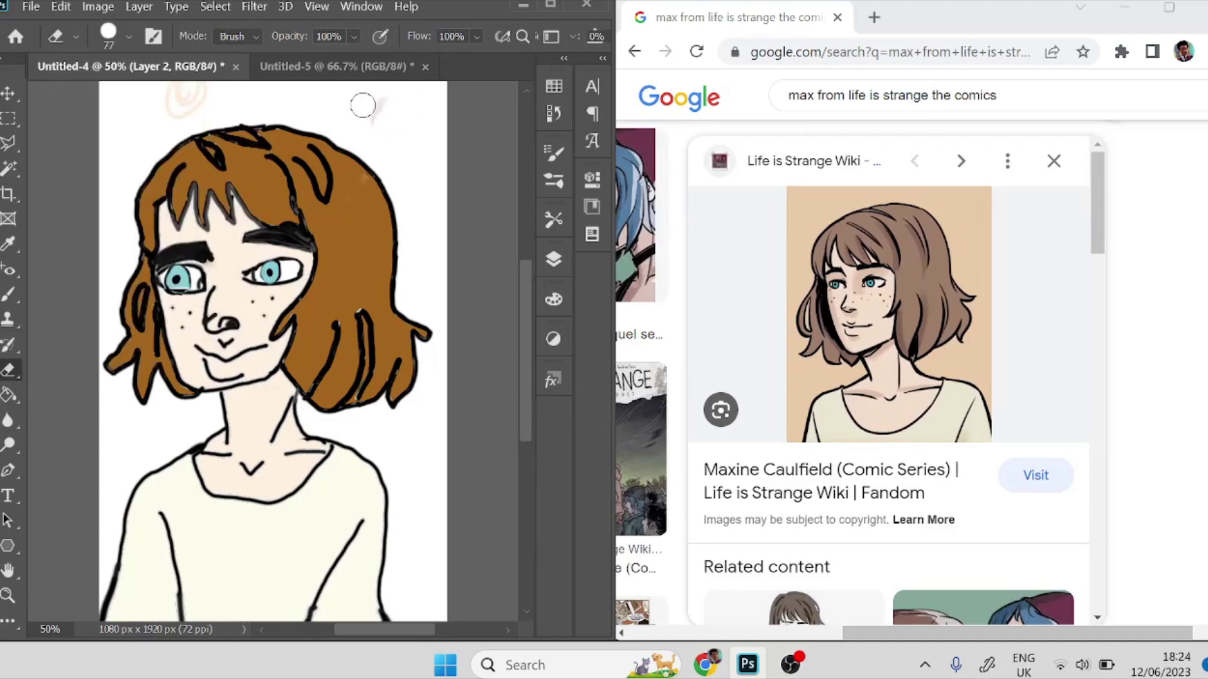
{"action": "key", "text": "ctrl+minus"}
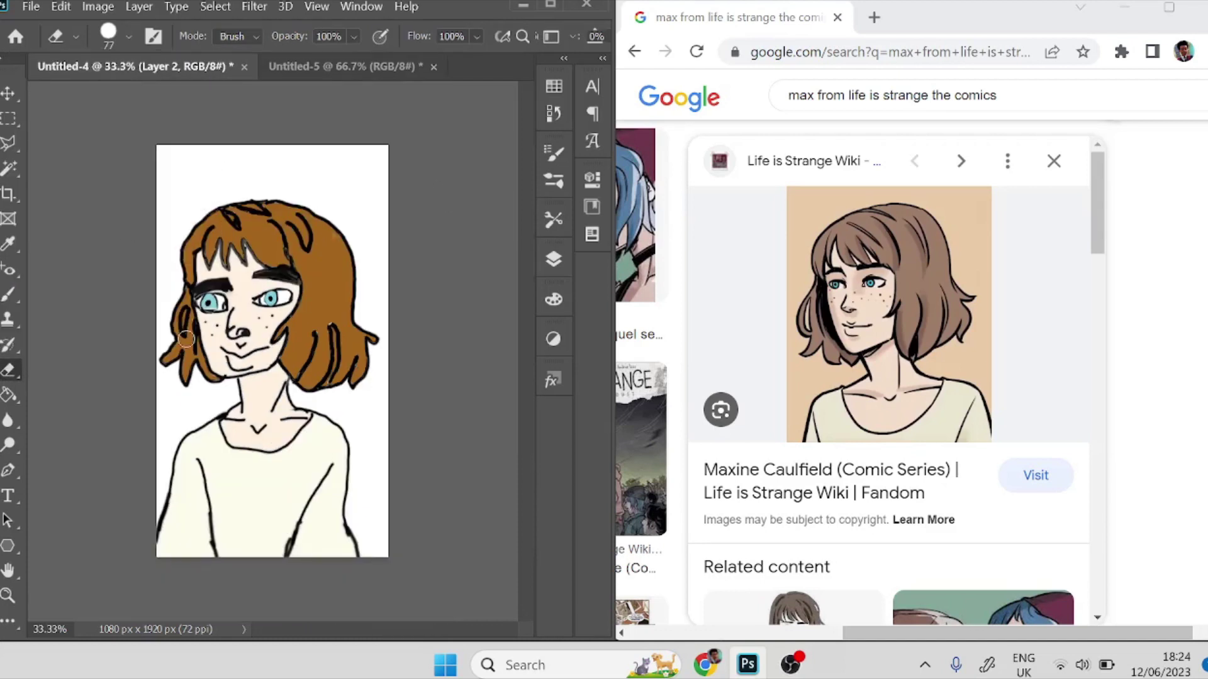
Save the drawing as a Photoshop file named "Maxine Calfield" in the Downloads folder.
{"action": "left_click", "coordinate": [31, 7]}
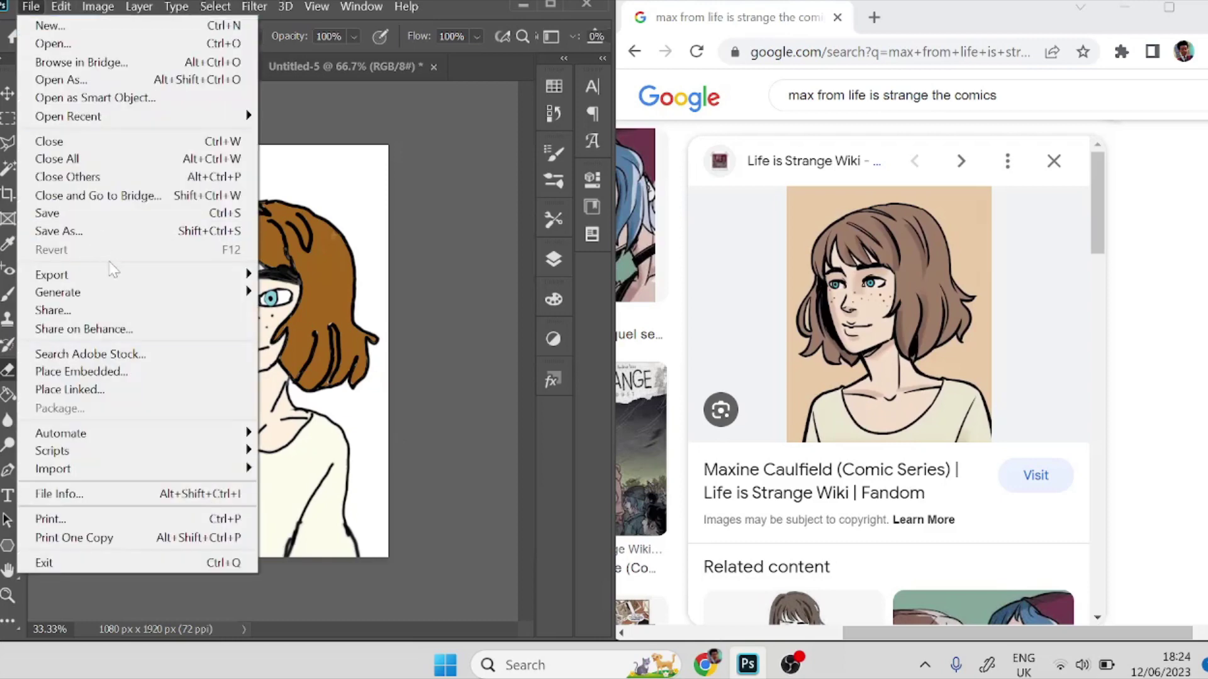
{"action": "left_click", "coordinate": [107, 232]}
{"action": "type", "text": "Maxine "}
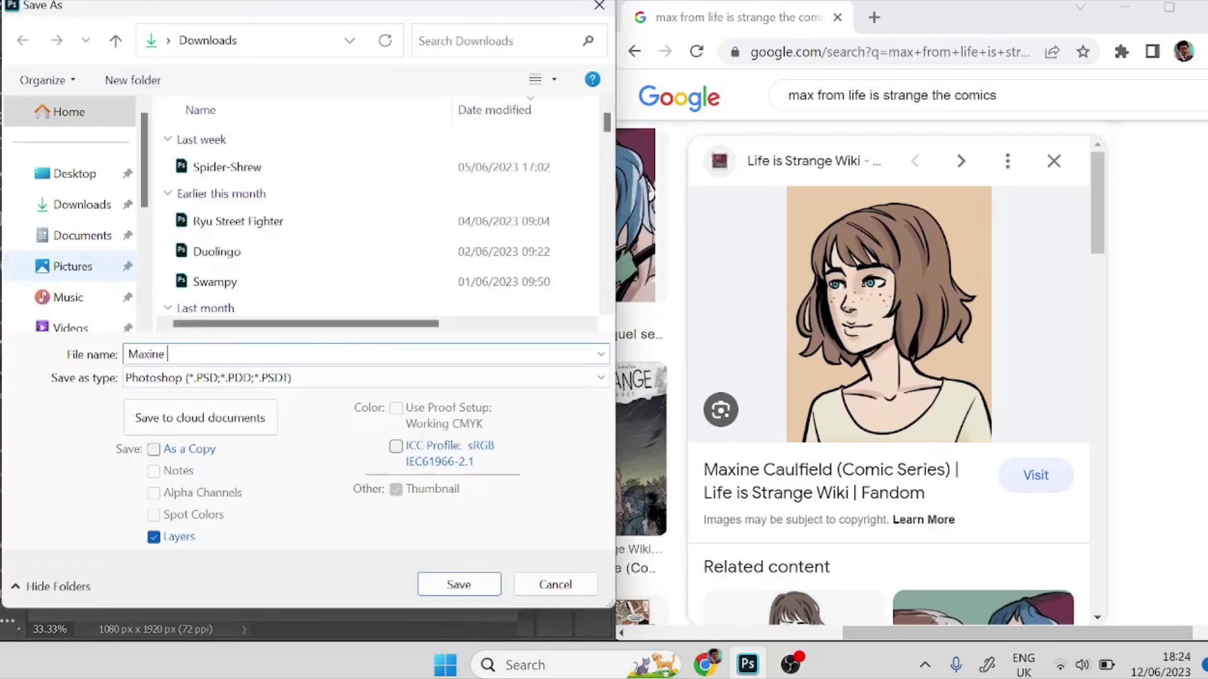
{"action": "type", "text": "Calfield"}
{"action": "left_click", "coordinate": [466, 584]}
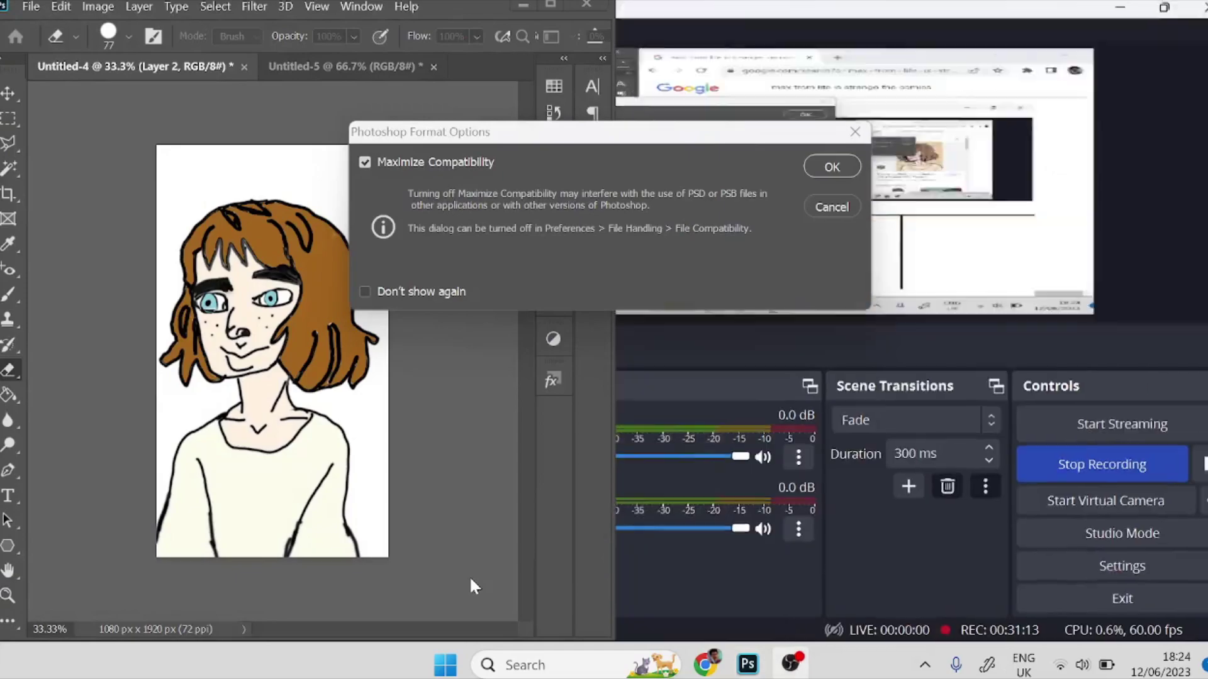